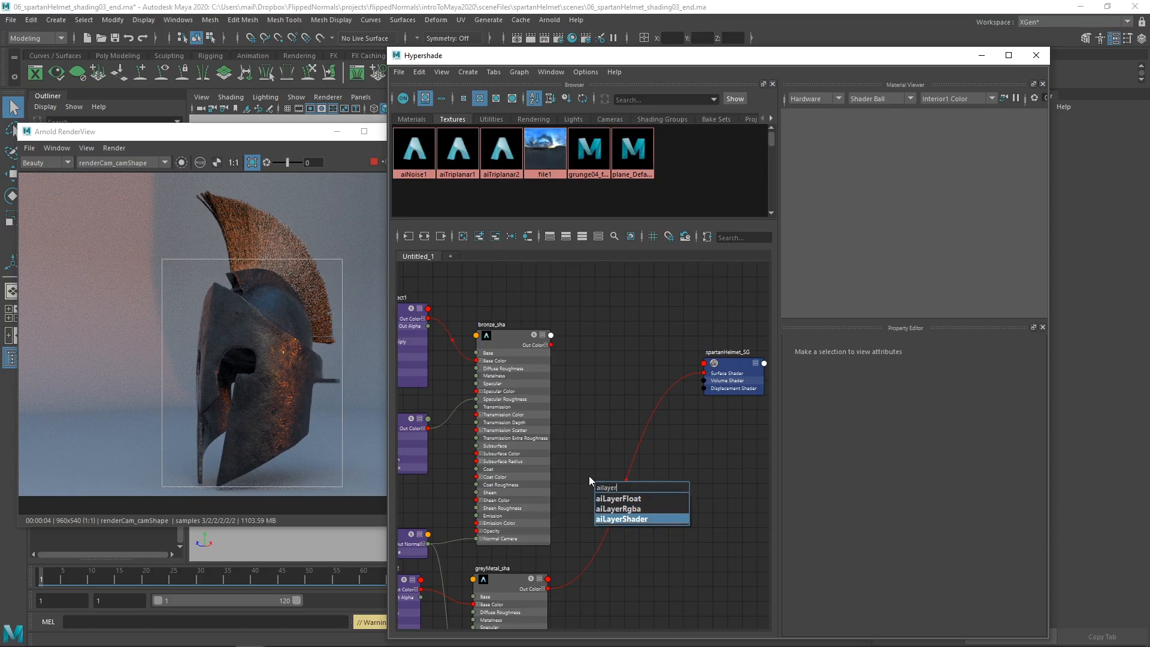
Step: Create an aiLayerShader node and delete the extra shading group generated with it
key("Return")
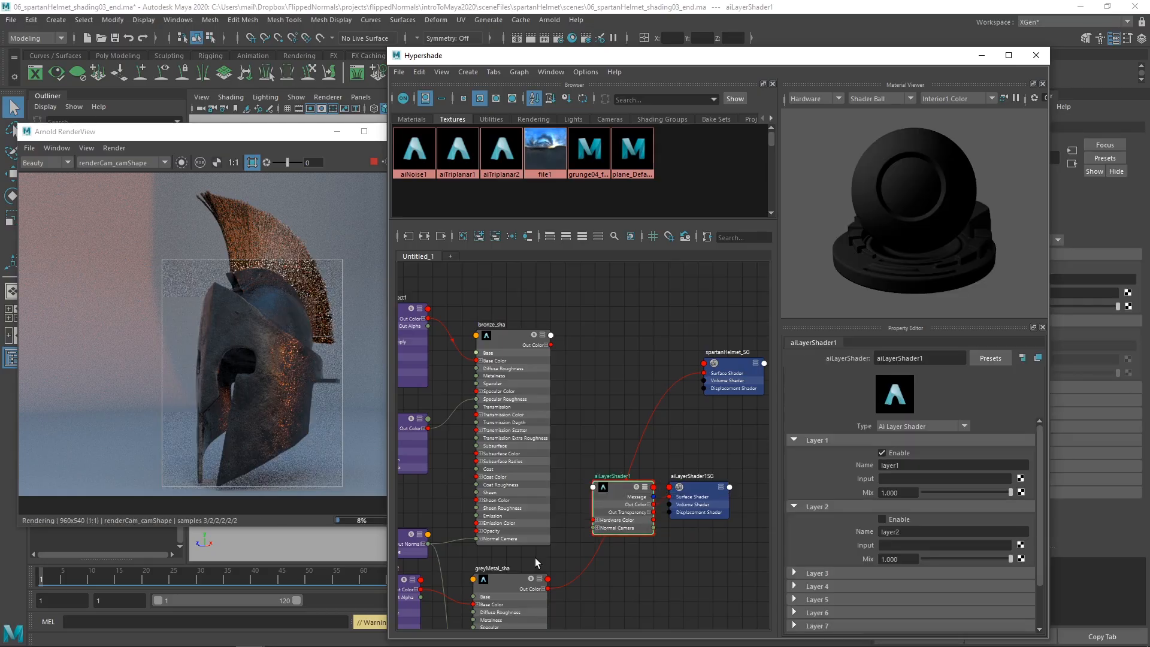
left_click_drag(695, 502, 710, 504)
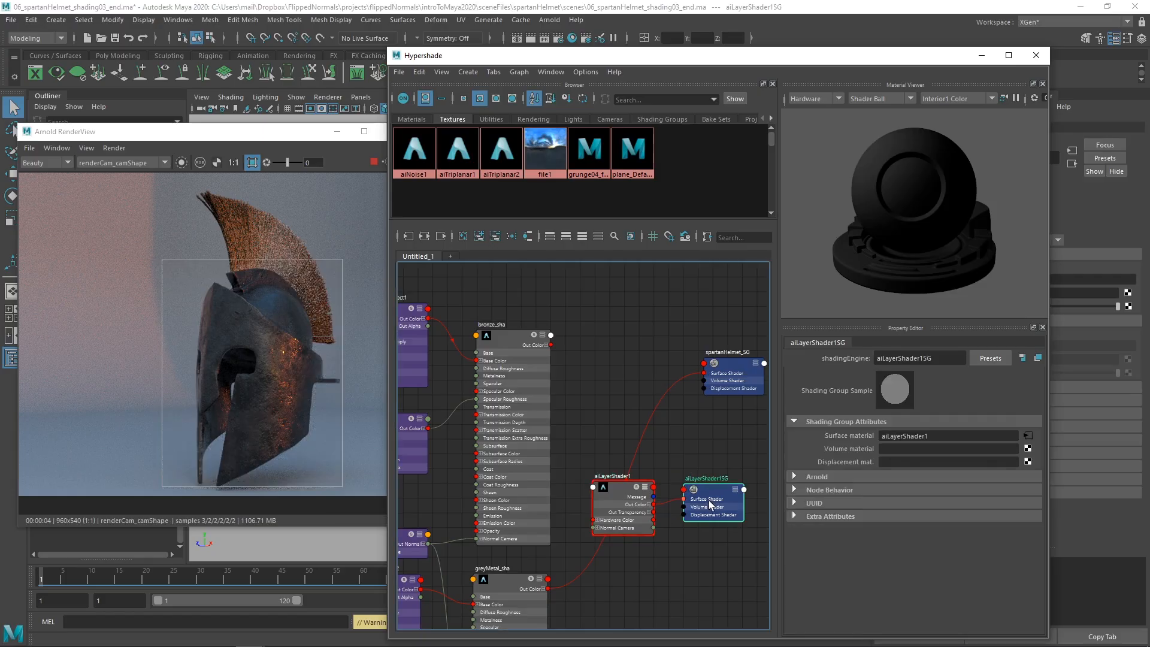
key("Delete")
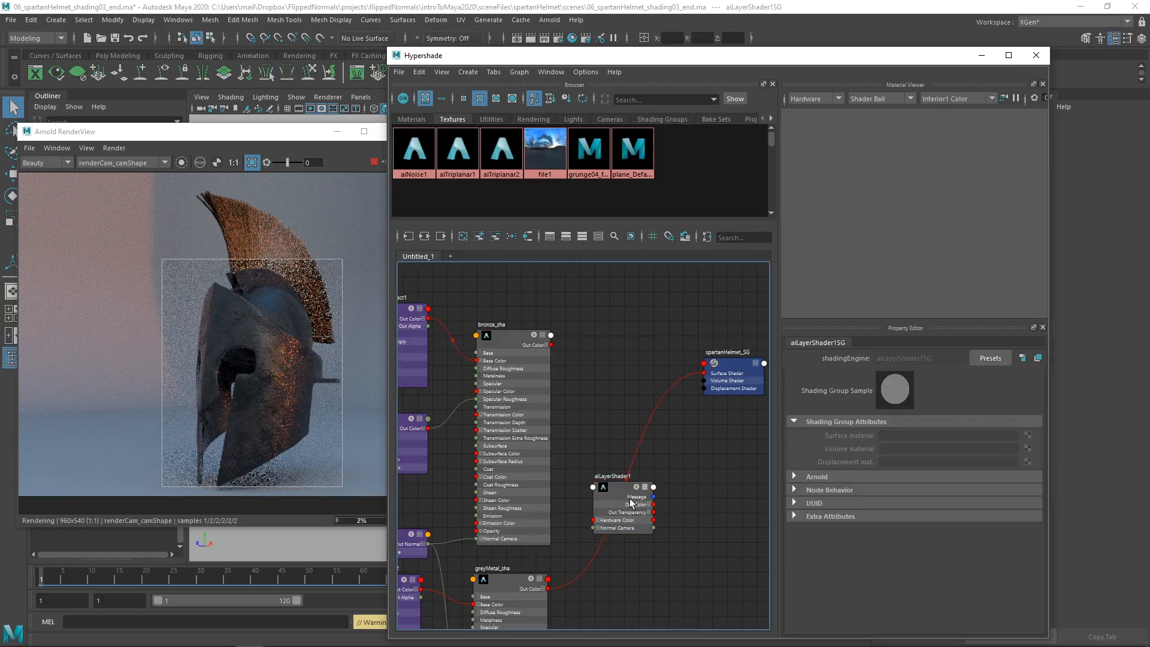
Step: Rename the layer shader node to materialblend_sha and reposition it slightly in the graph
left_click(621, 484)
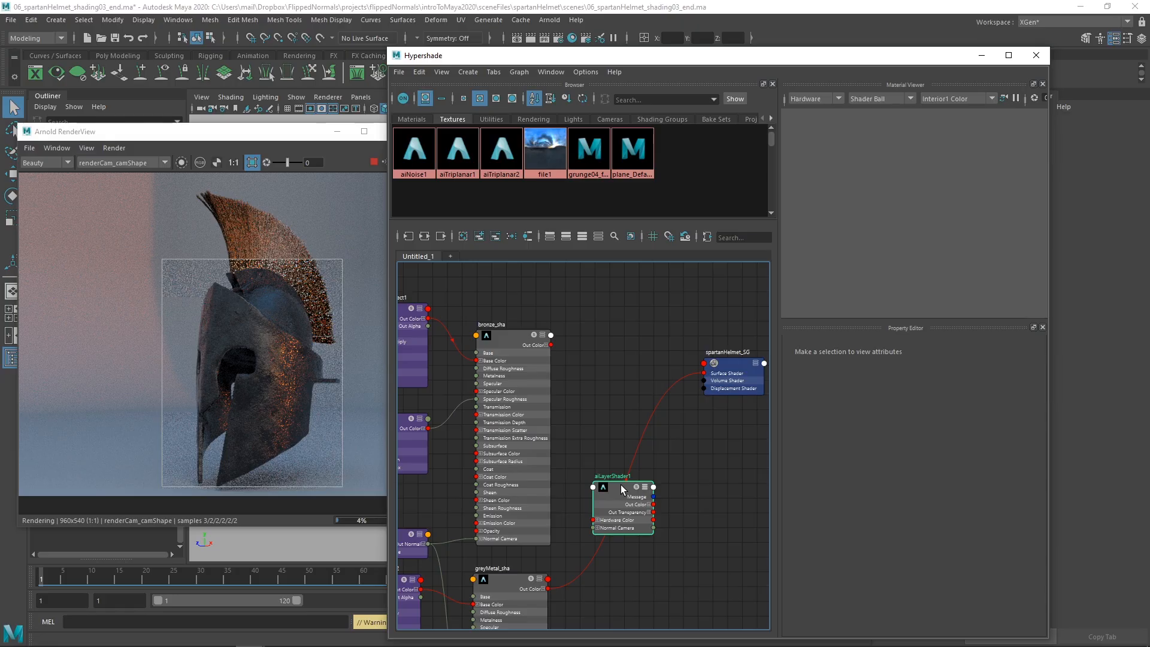
double_click(619, 477)
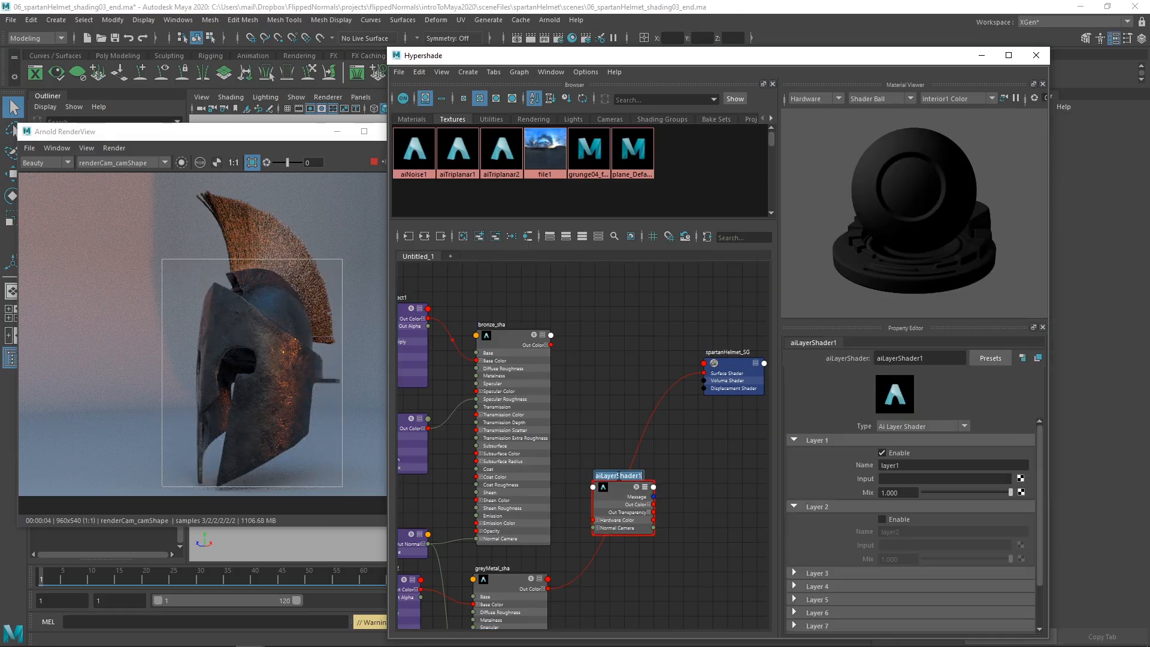
type("materialblend_sha")
key("Return")
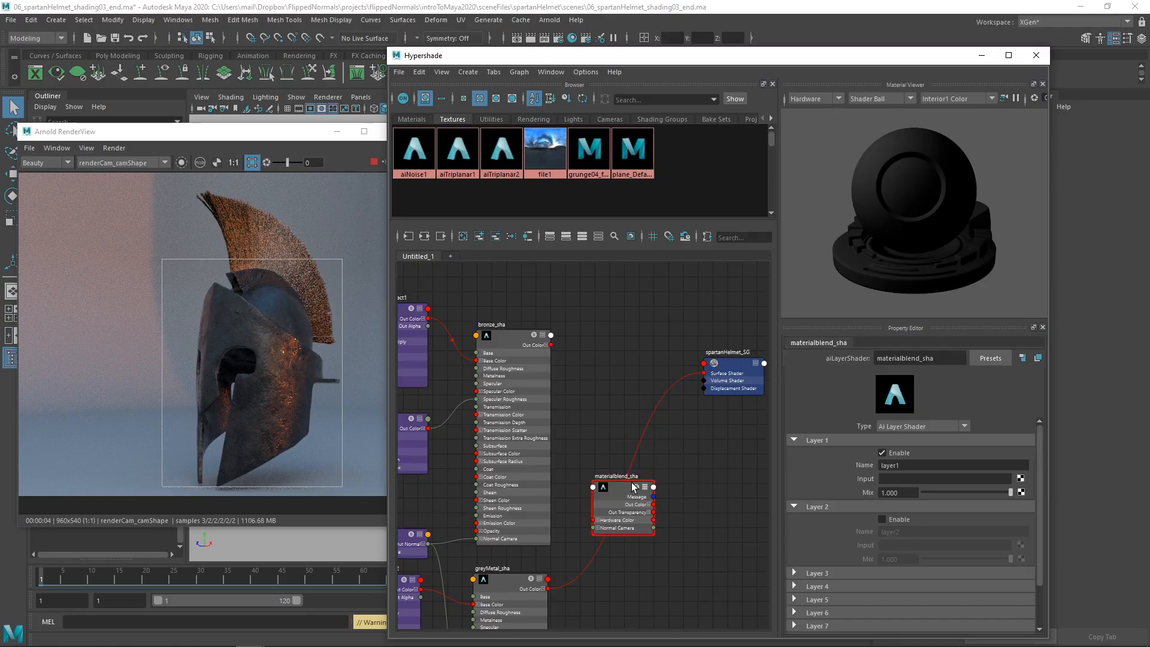
left_click_drag(612, 500, 627, 495)
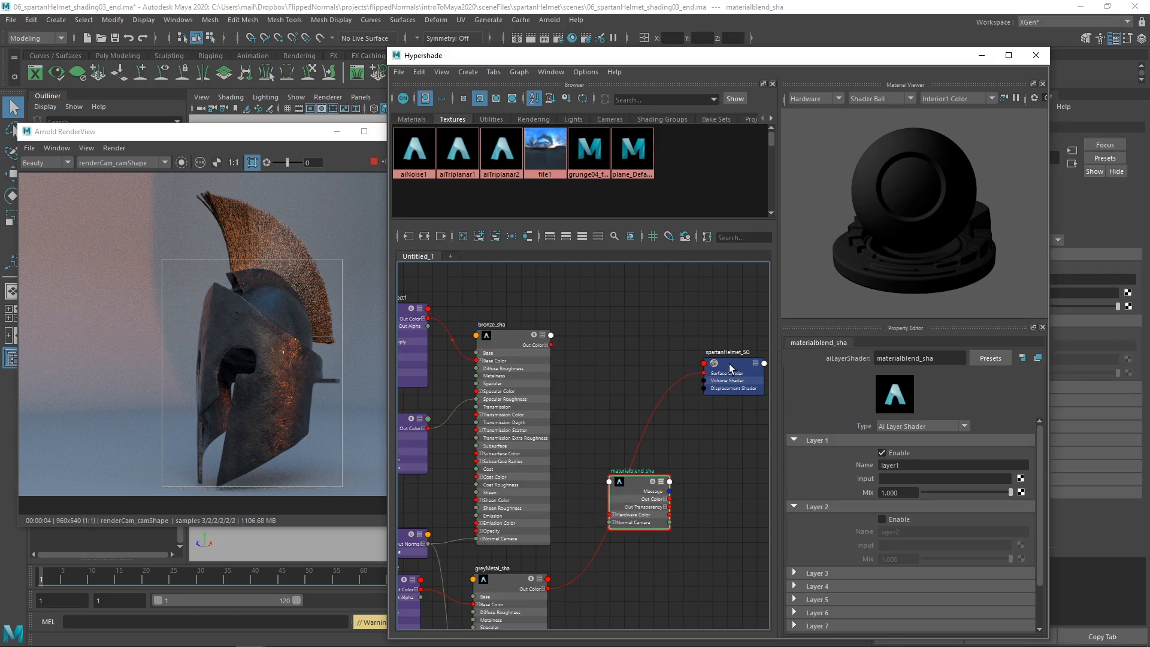
Step: Connect the Out Color of materialblend_sha to the Surface Shader input of spartanHelmet_SG
left_click_drag(670, 500, 699, 390)
left_click(375, 111)
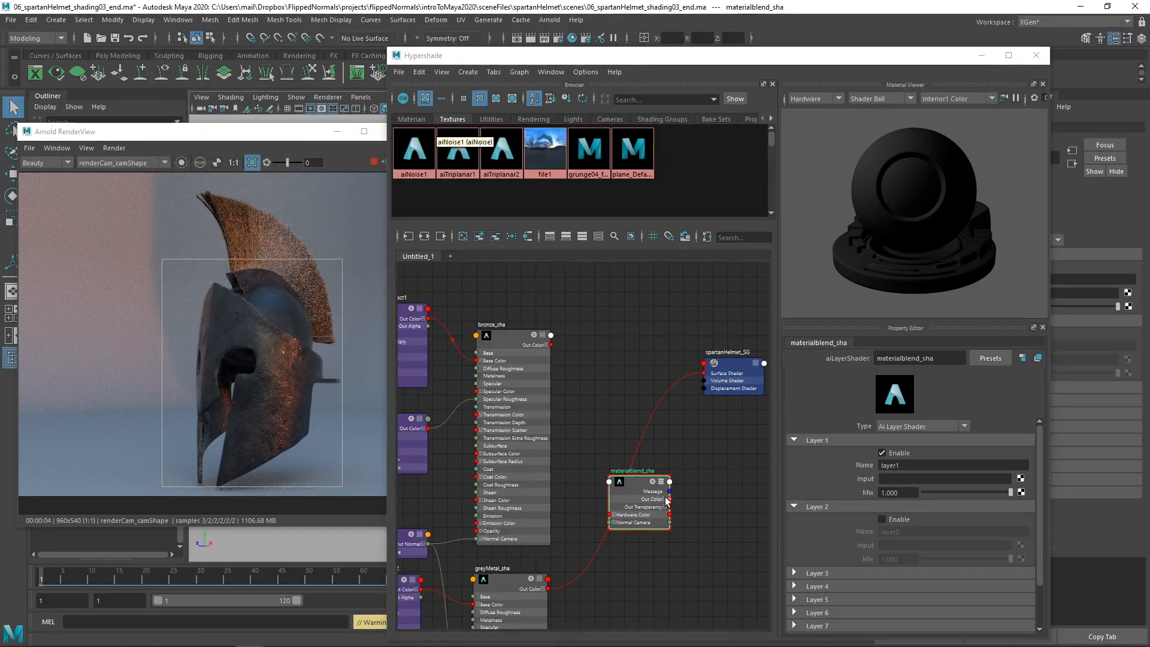
left_click_drag(670, 499, 702, 374)
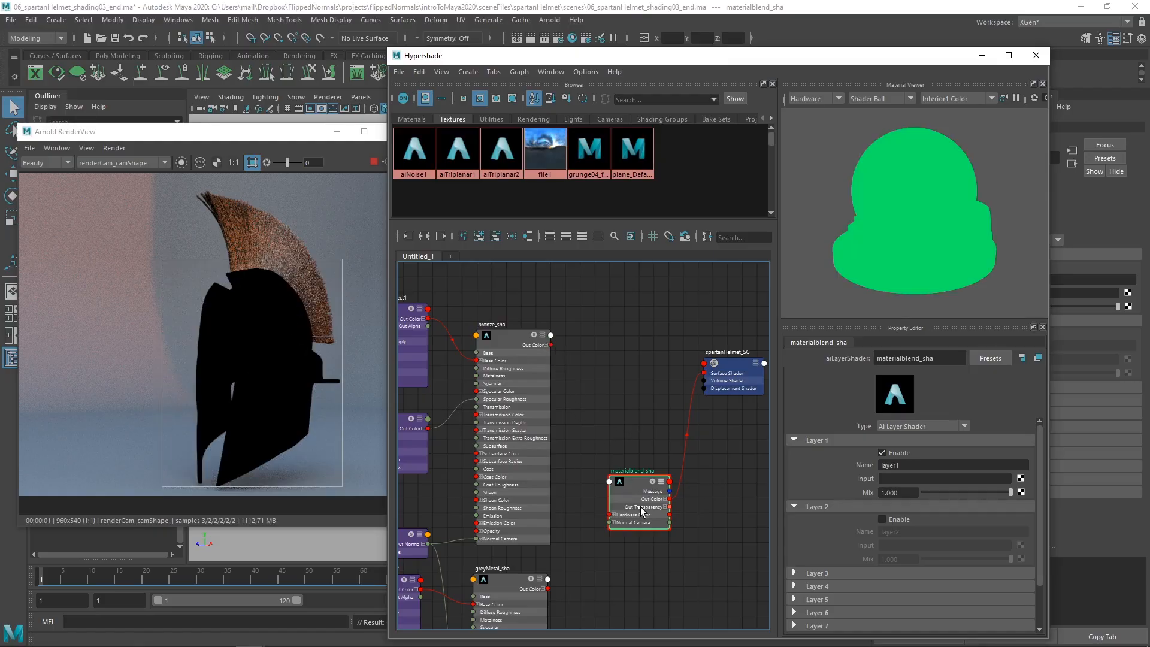
Step: Assign greyMetal_sha as the Layer 1 input of materialblend_sha, and enable Layer 2 with bronze_sha as its input
left_click(512, 382)
left_click(505, 581)
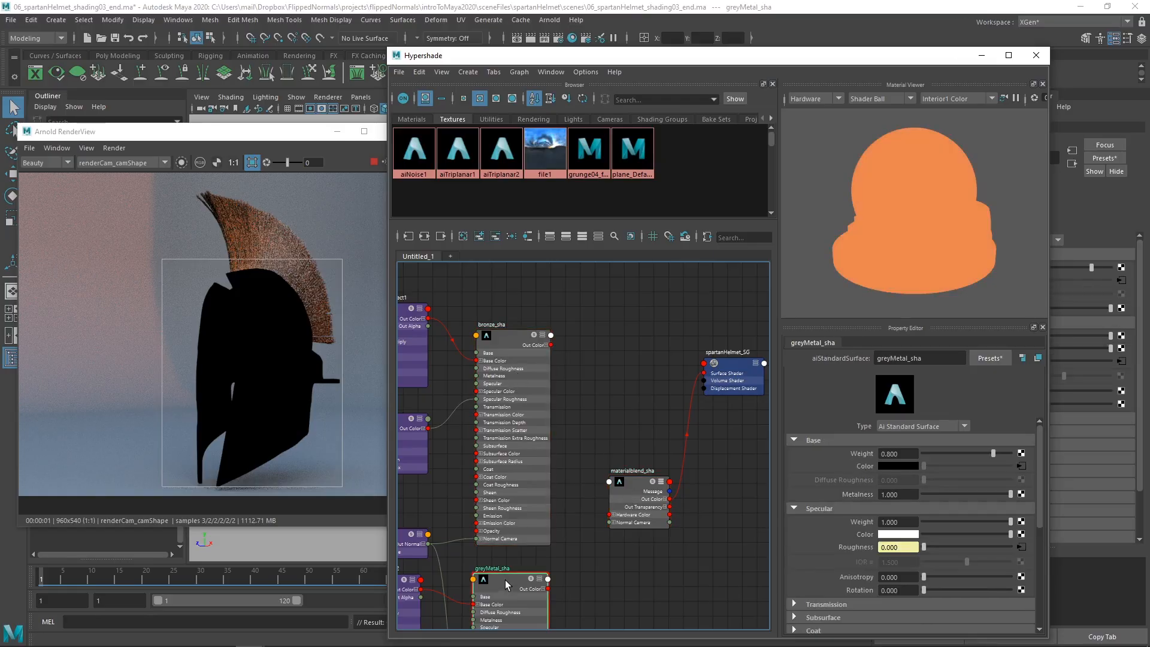
left_click(629, 496)
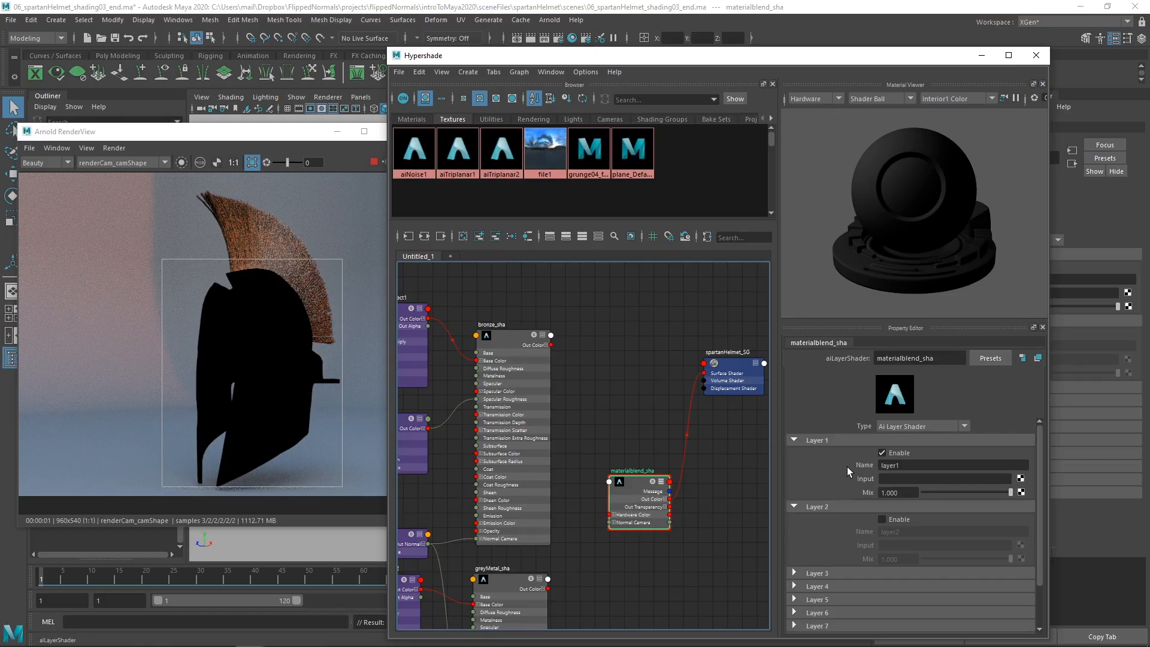
left_click(883, 520)
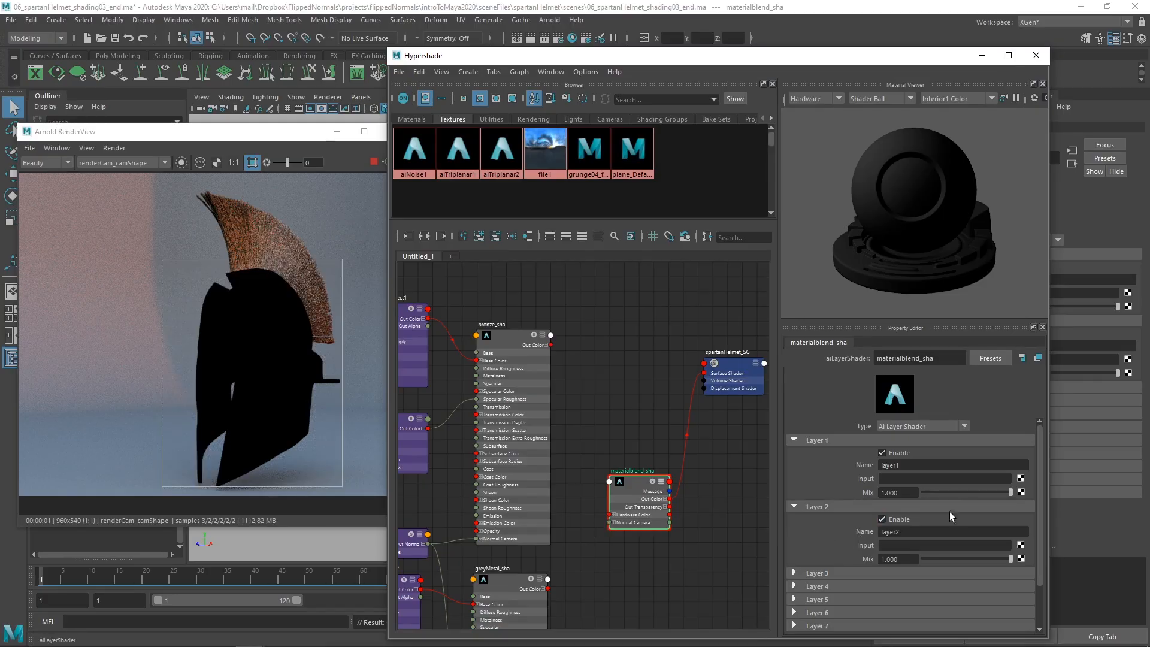
left_click(890, 520)
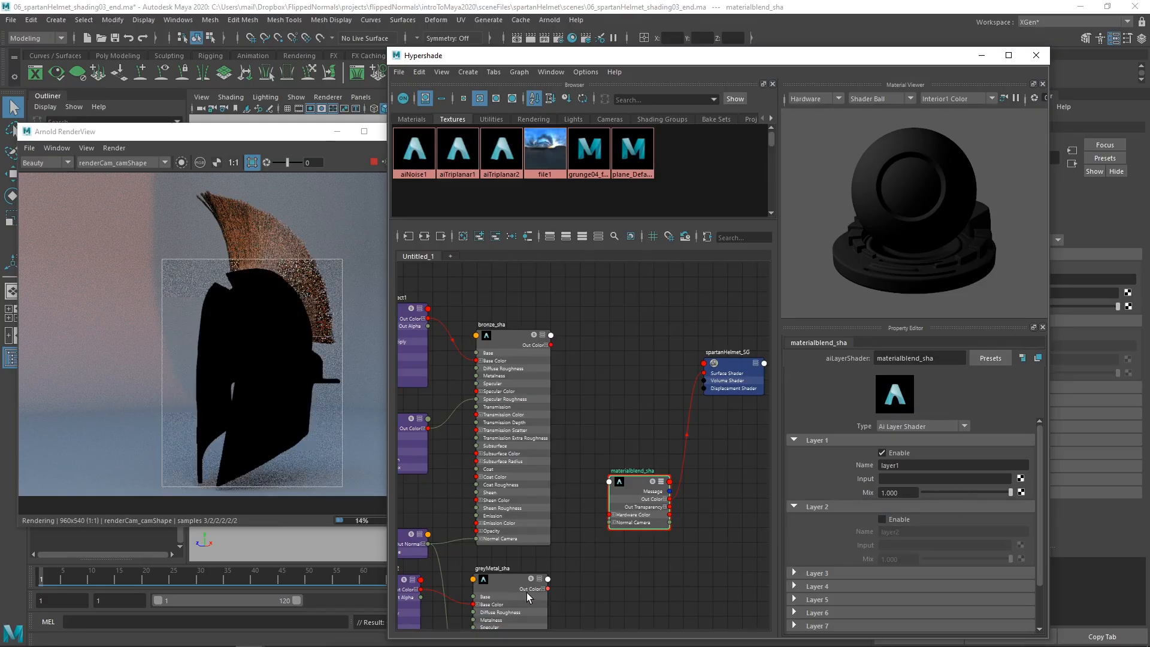
left_click(512, 592)
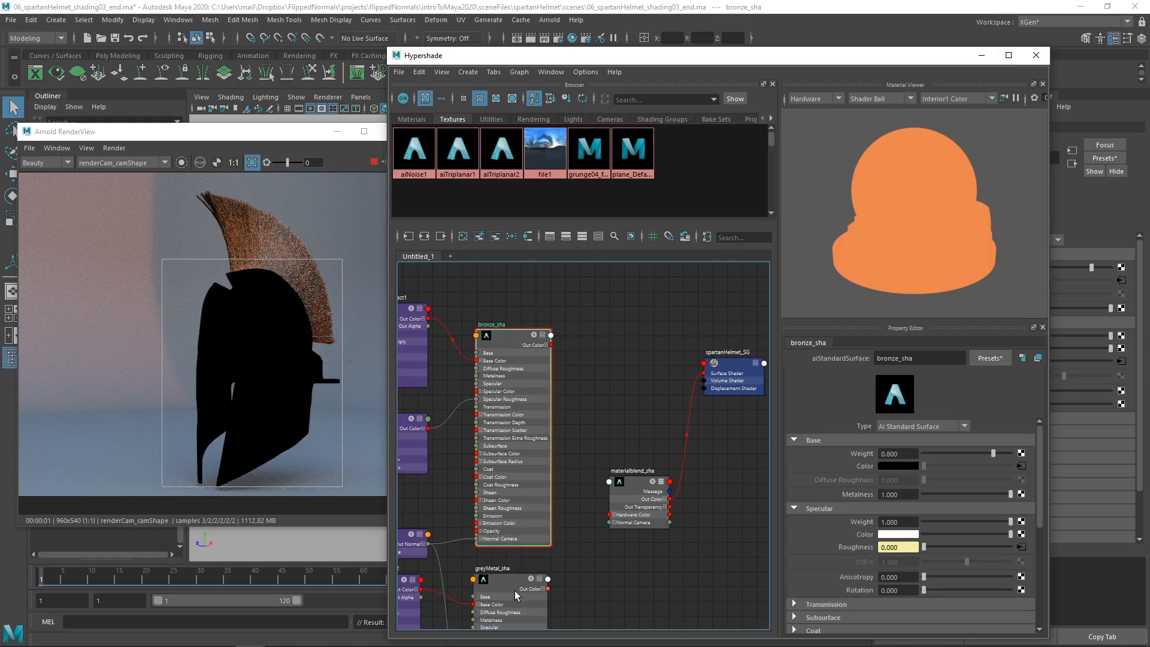
left_click(632, 523)
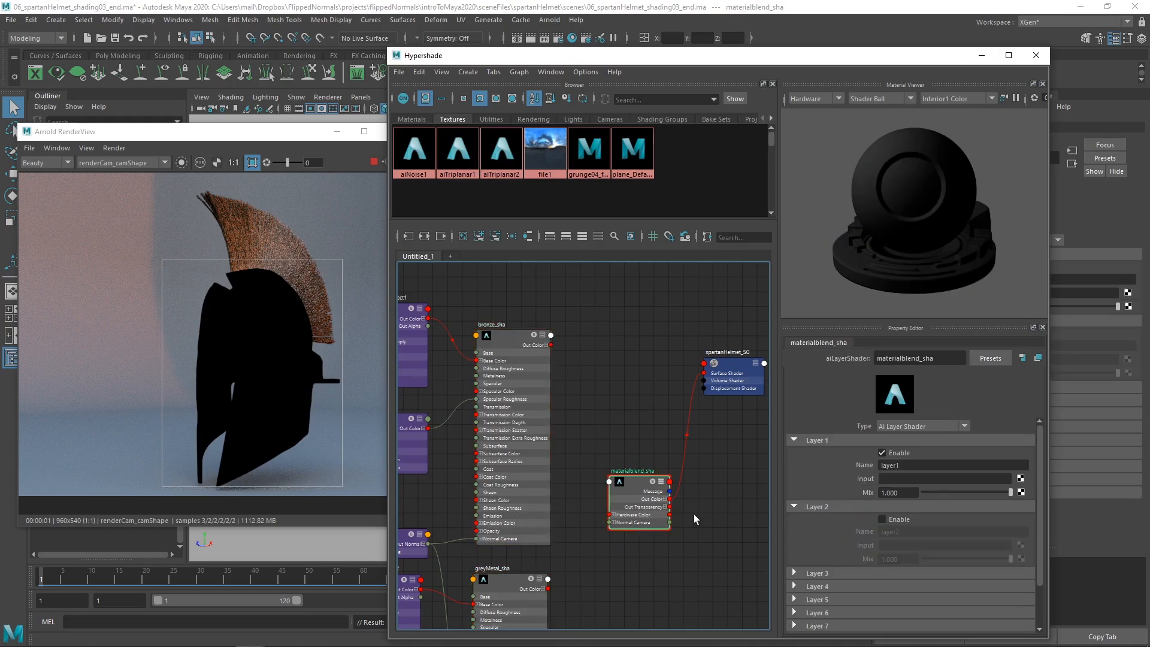
left_click_drag(686, 524, 602, 441)
middle_click_drag(864, 485, 865, 482)
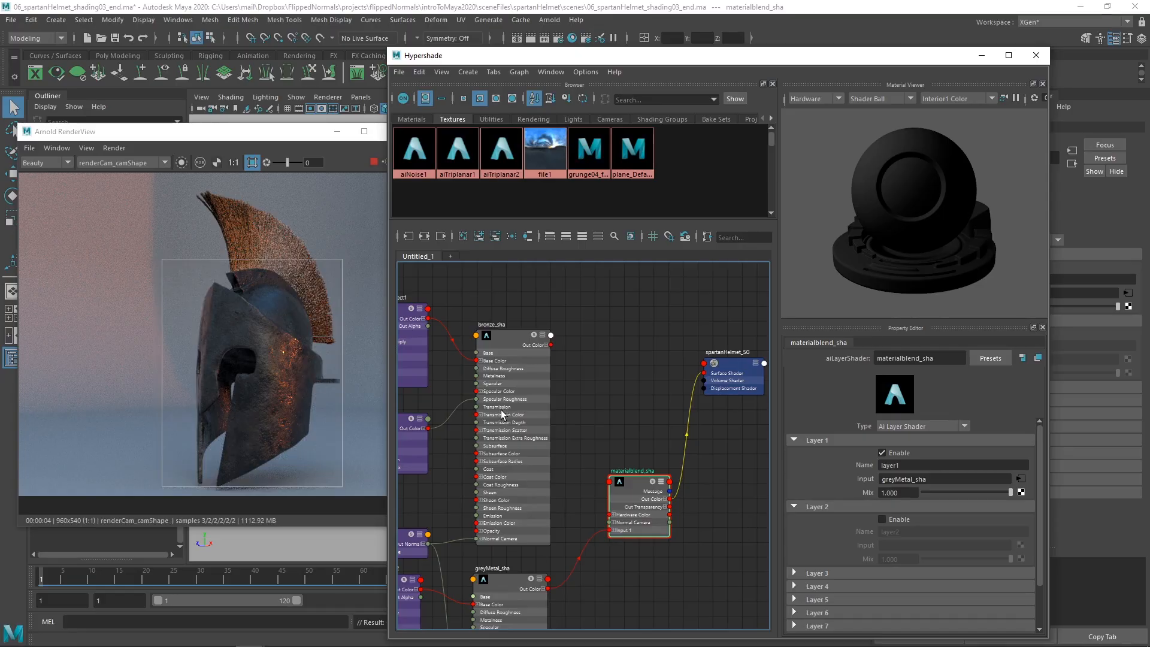
left_click(883, 520)
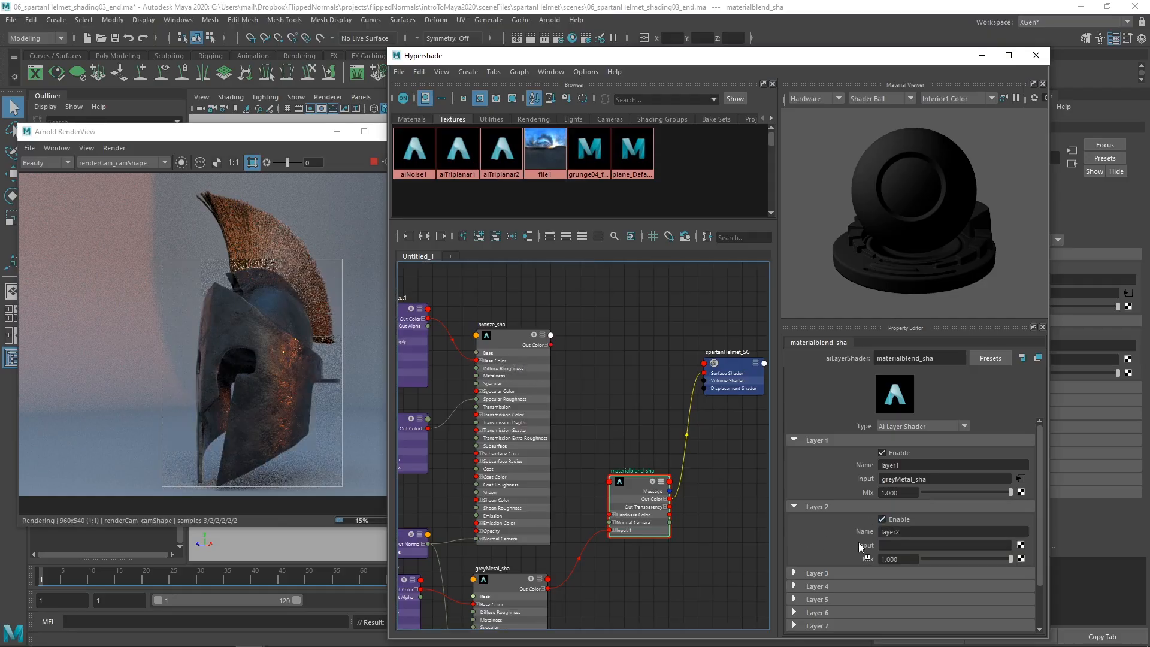
middle_click_drag(858, 542, 867, 545)
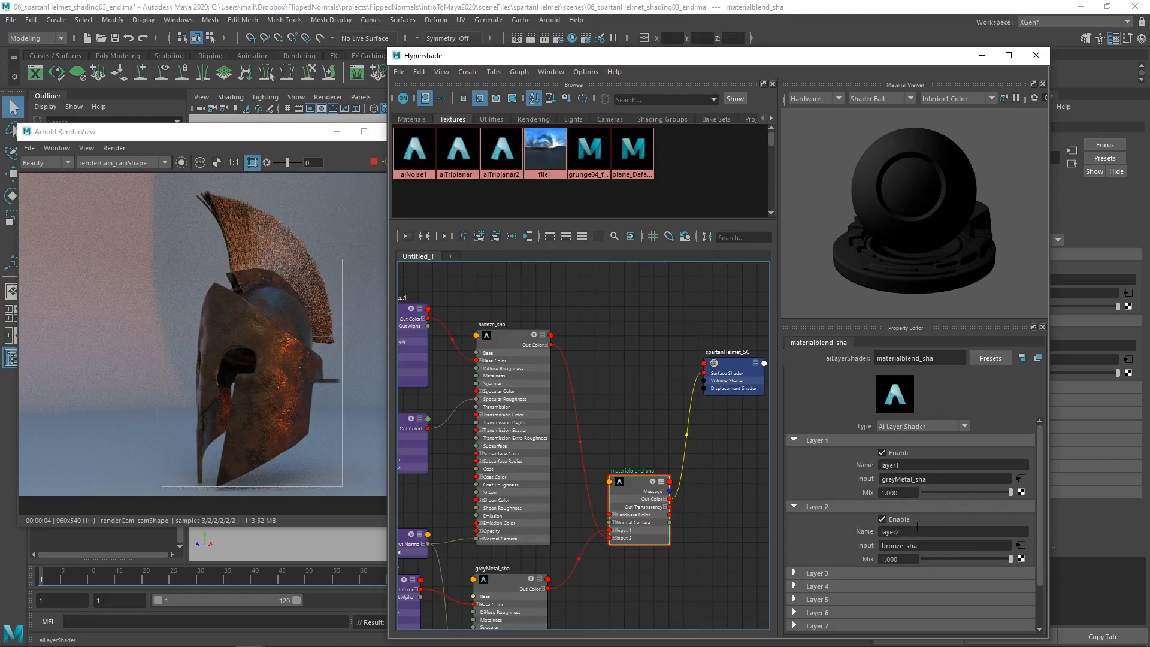
Step: Vary the Layer 2 mix to test the blend between grey metal and bronze, ending at 1.000
left_click_drag(993, 556, 1042, 566)
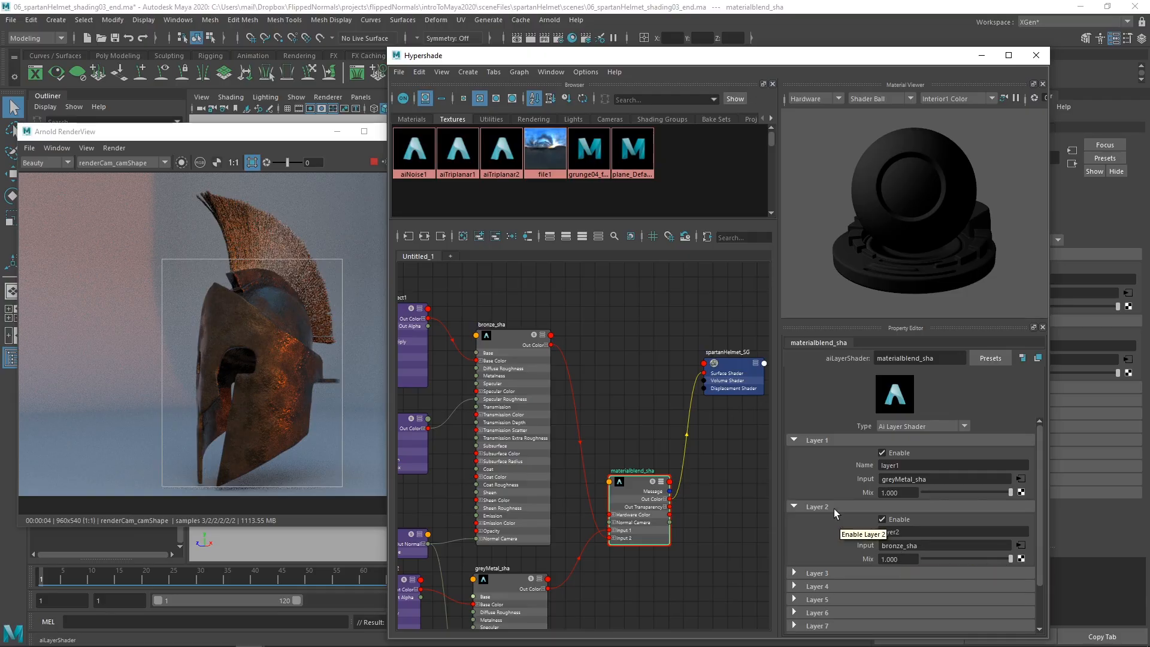
mouse_move(999, 559)
left_mouse_down()
mouse_move(919, 558)
mouse_move(1012, 559)
left_mouse_up()
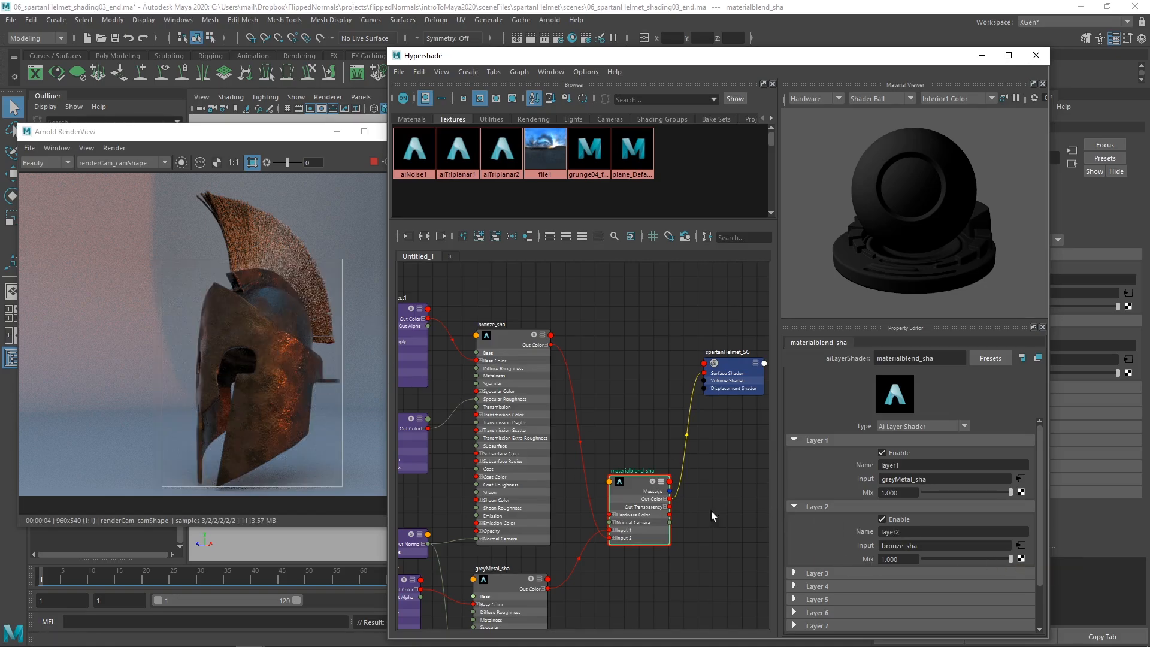
left_click_drag(1011, 559, 1149, 557)
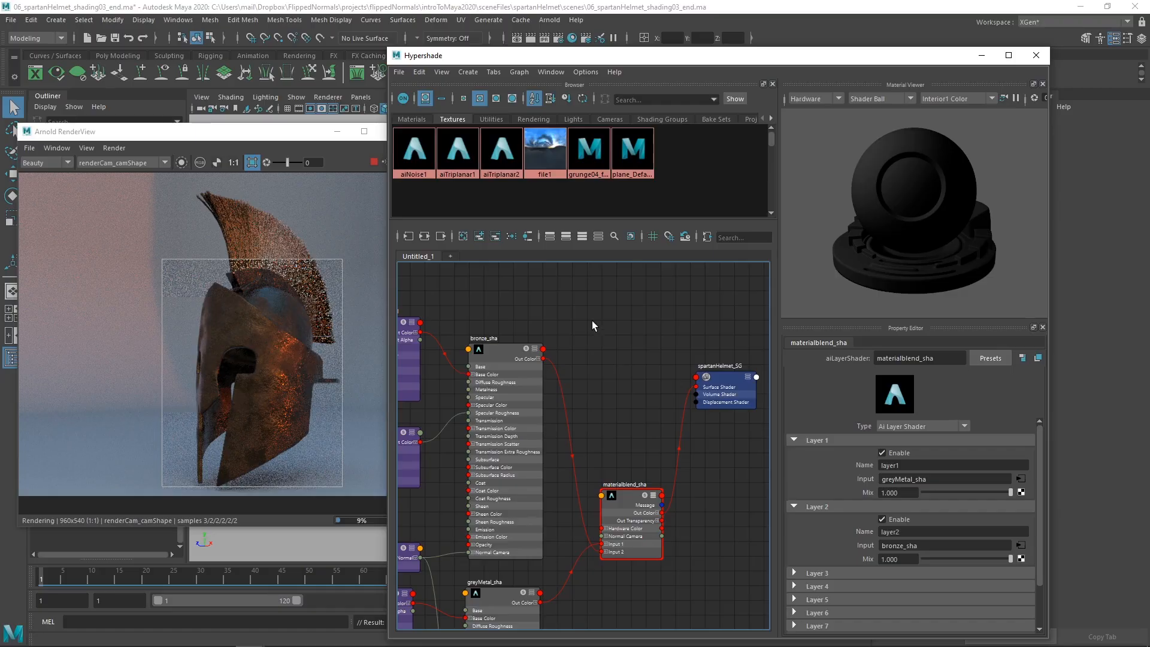
Step: Add an aiCellNoise texture node in the empty graph area above the existing shading nodes
scroll(560, 347, "down", 4)
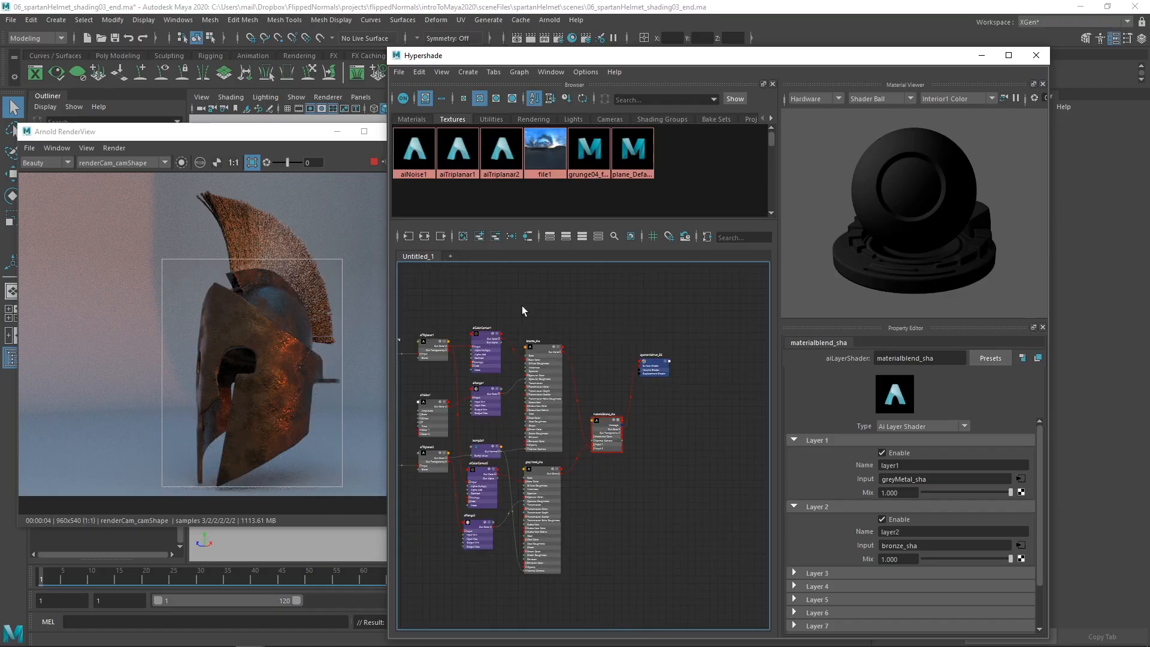
key("Tab")
type("u")
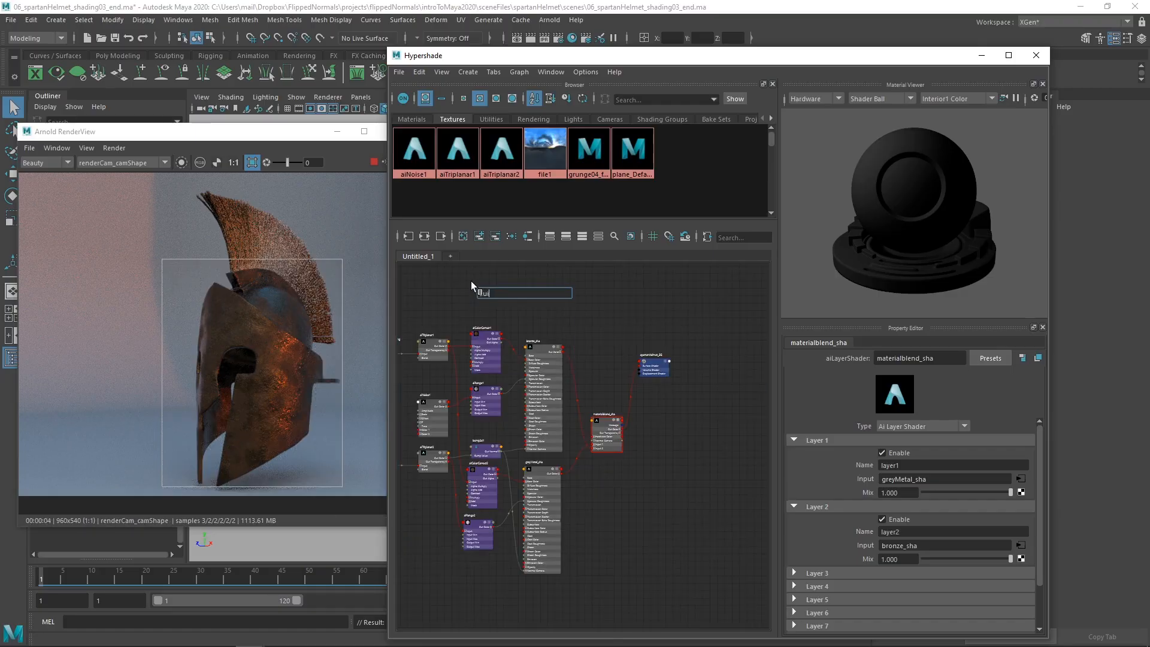
type("ice")
key("BackSpace")
key("BackSpace")
key("BackSpace")
key("BackSpace")
type("aicell")
key("Return")
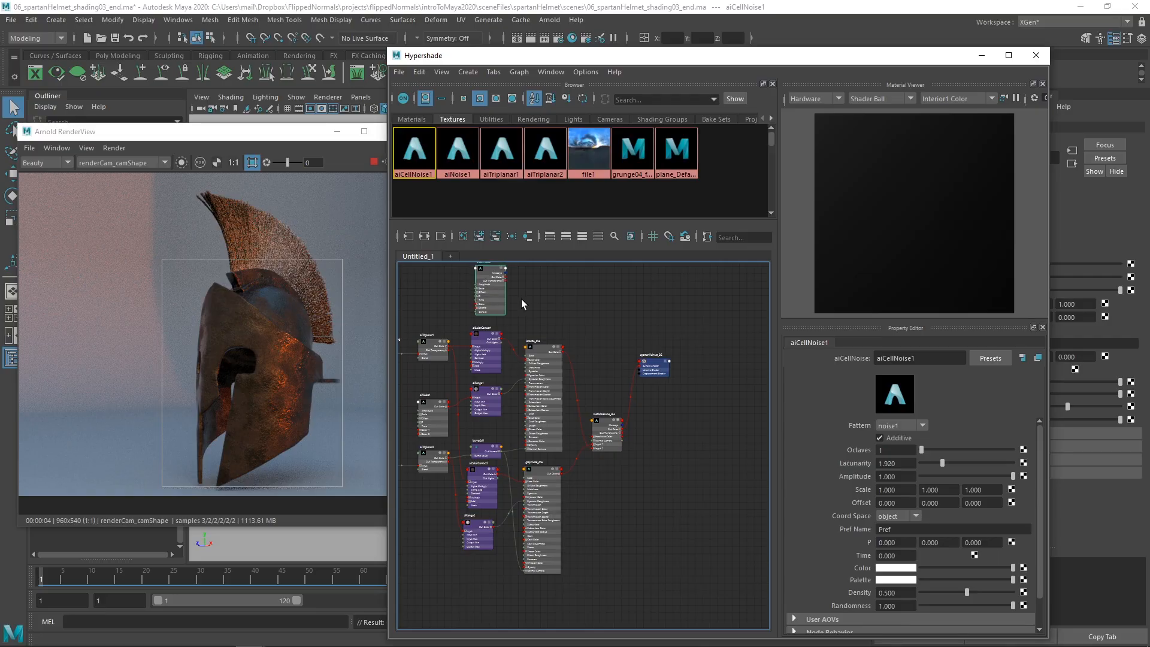
Step: Move the cell noise node so it sits above the space between bronze_sha and materialblend_sha
scroll(522, 299, "up", 5)
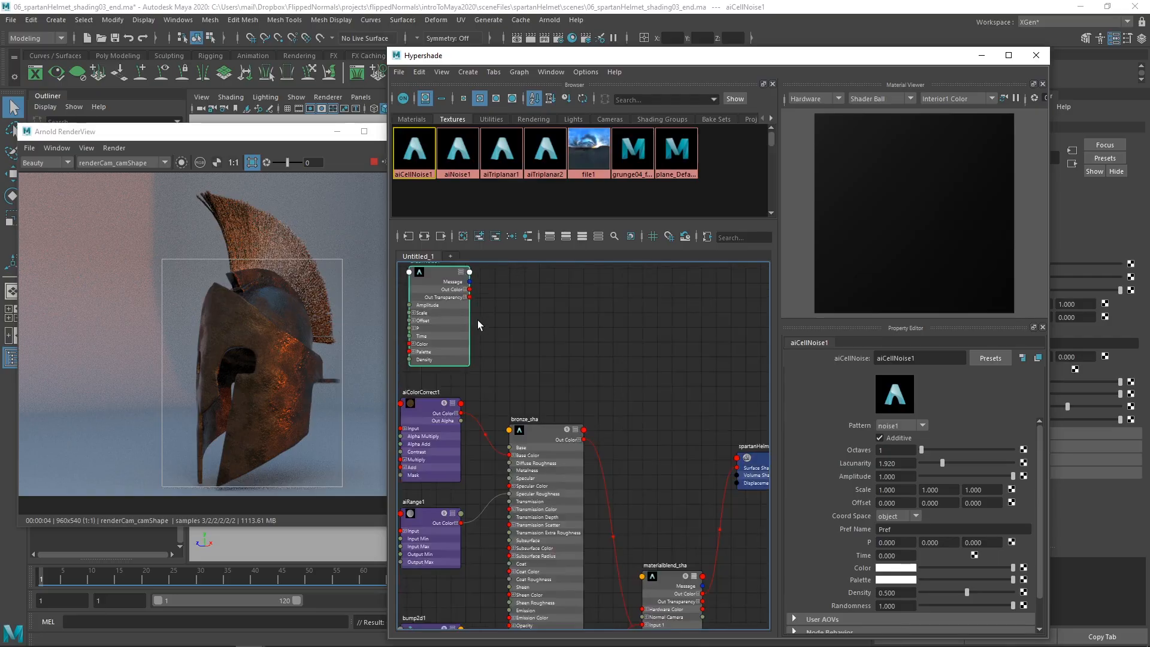
middle_click_drag(477, 320, 501, 337, "alt")
scroll(557, 358, "down", 3)
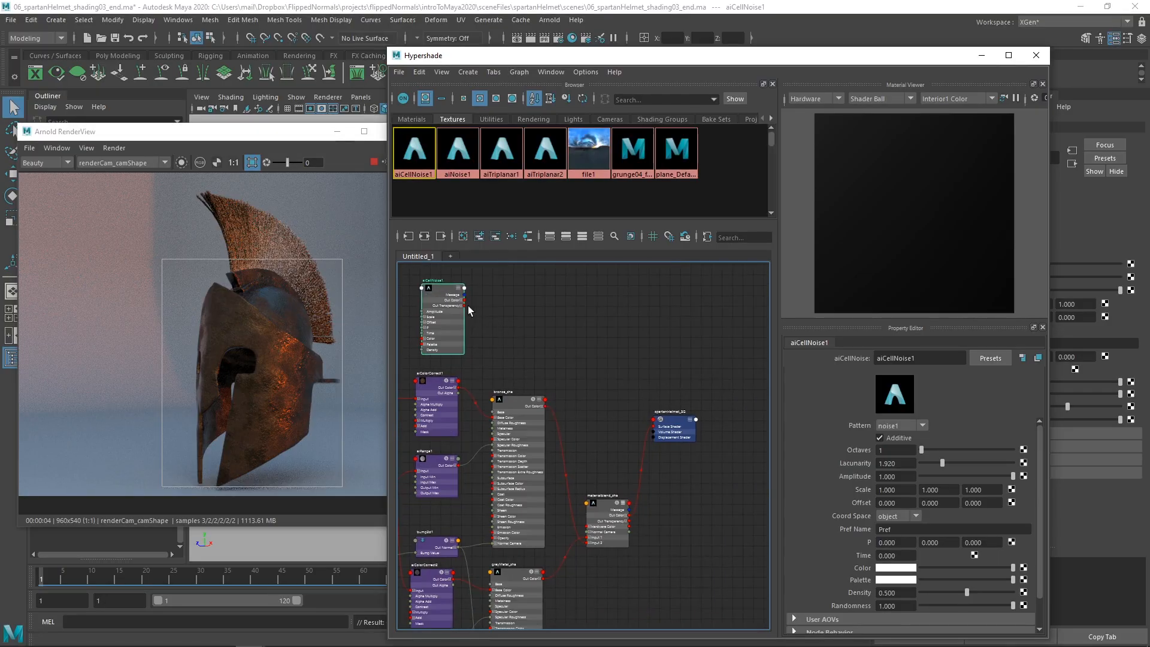
scroll(526, 355, "up", 3)
left_click_drag(412, 290, 554, 307)
middle_click_drag(617, 347, 566, 372, "alt")
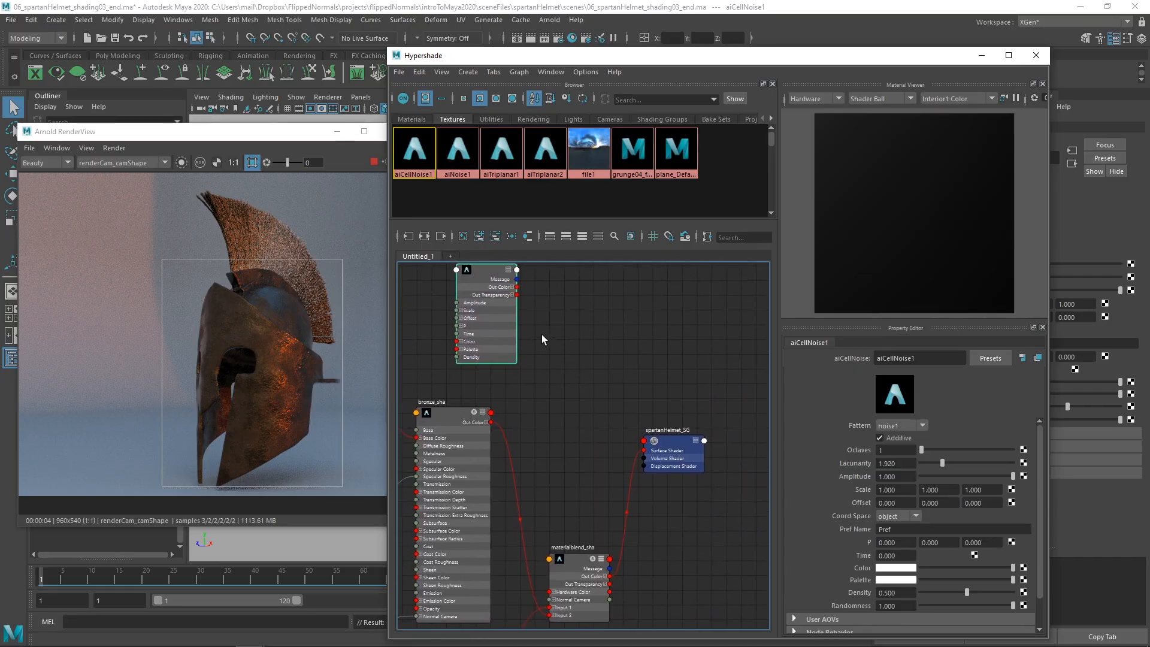
middle_click_drag(565, 327, 563, 336, "alt")
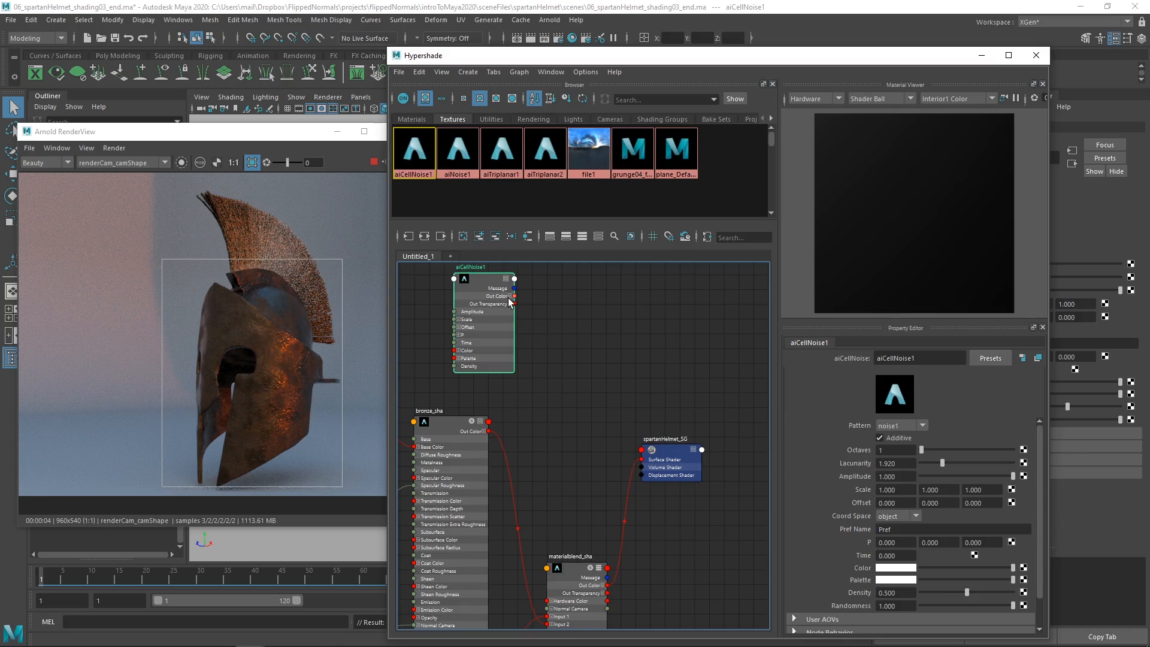
Step: Connect the cell noise node's outColorR to mix2 of materialblend_sha, and close the Connection Editor
key("ctrl+z")
middle_click_drag(491, 308, 849, 555, "alt")
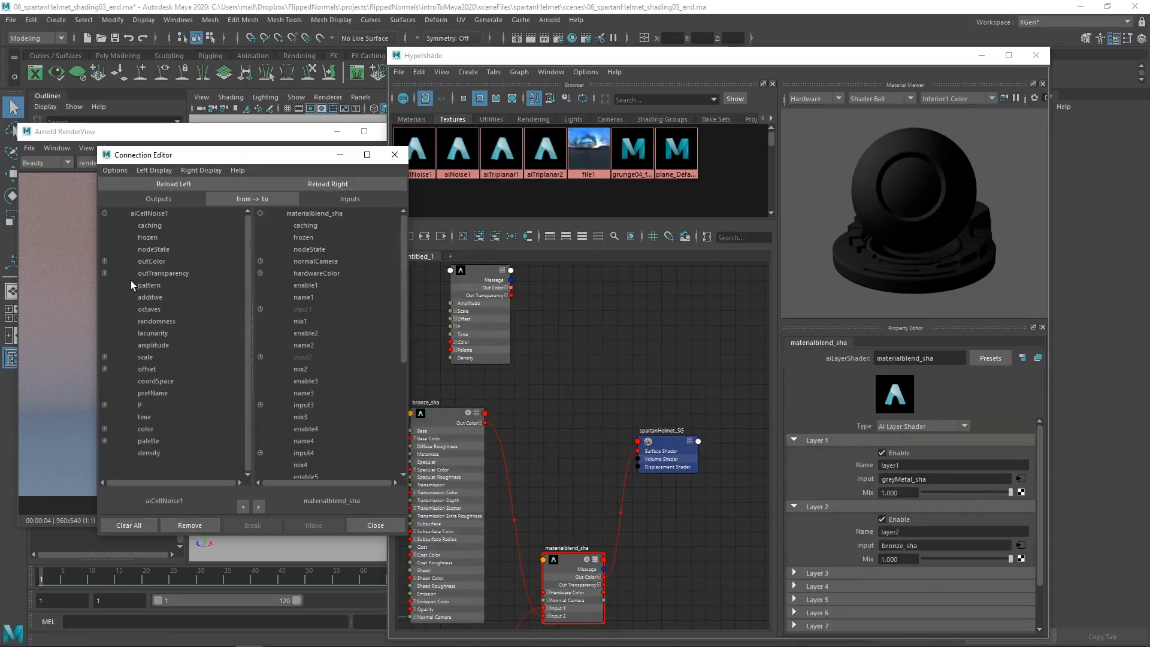
left_click(104, 261)
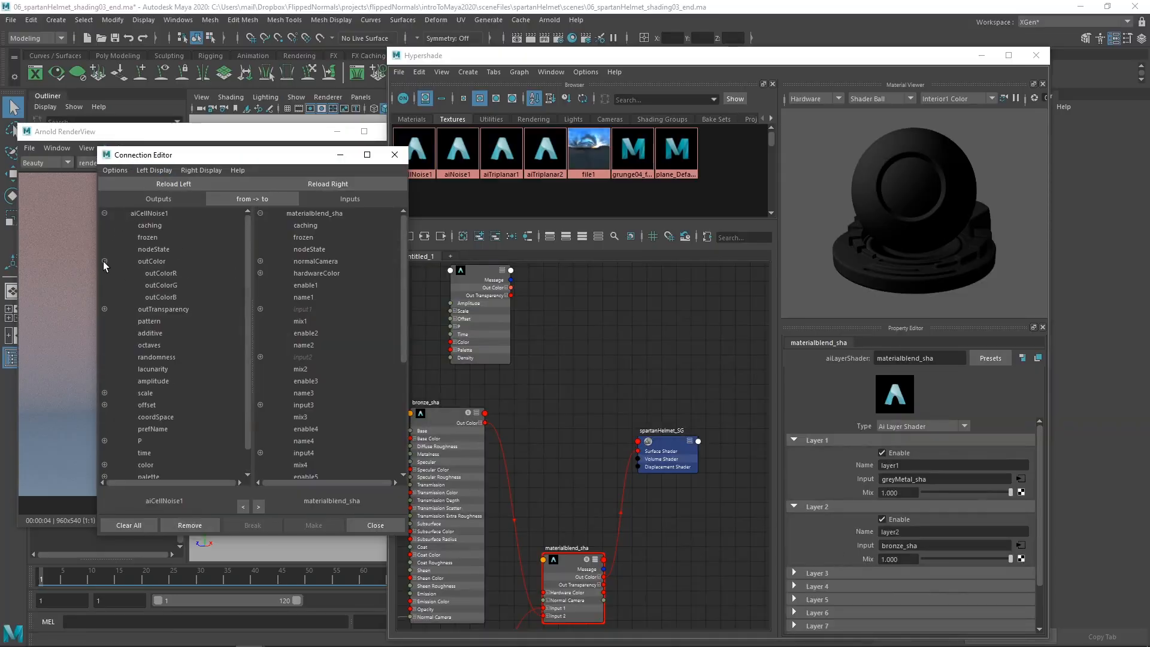
left_click(150, 276)
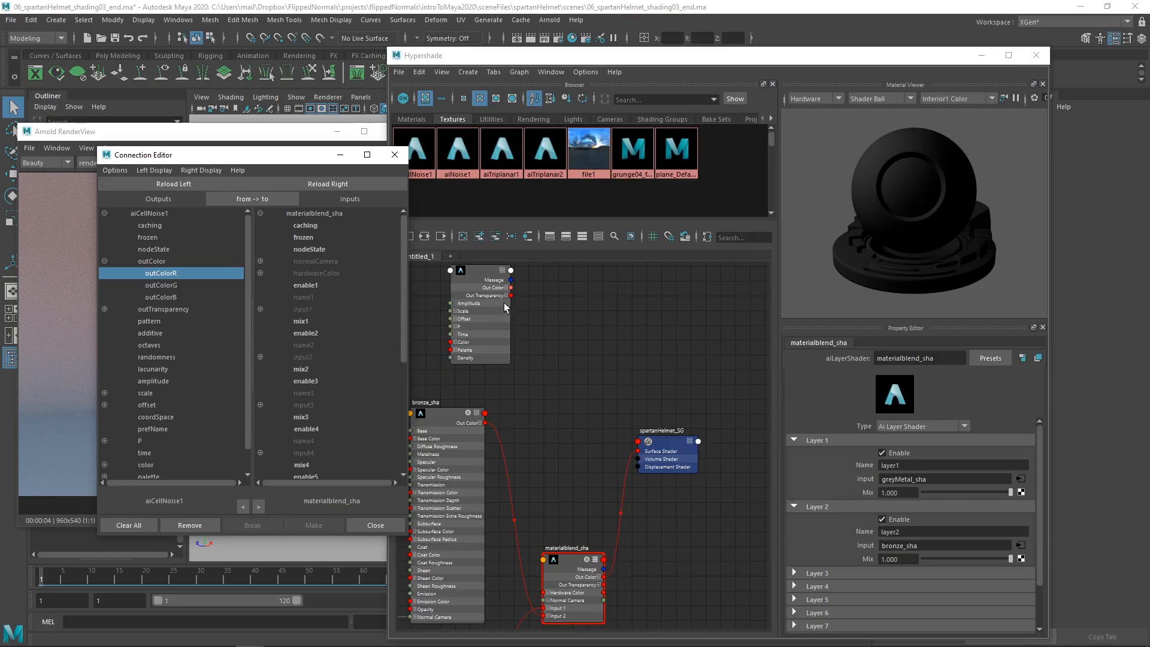
left_click(319, 369)
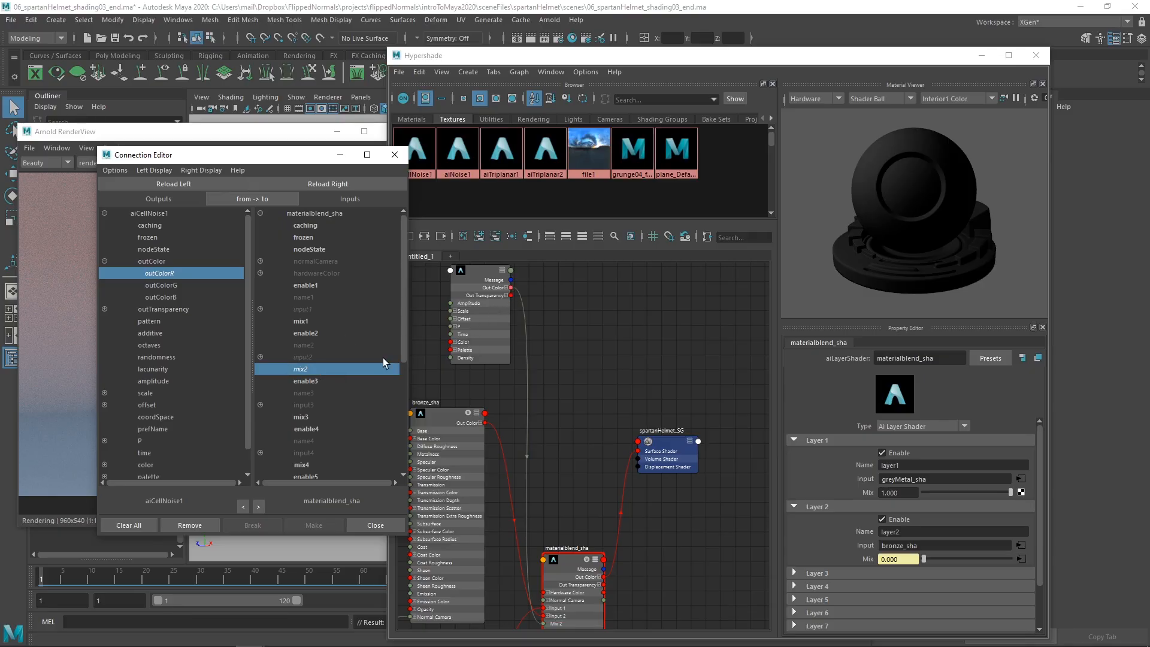
left_click(358, 525)
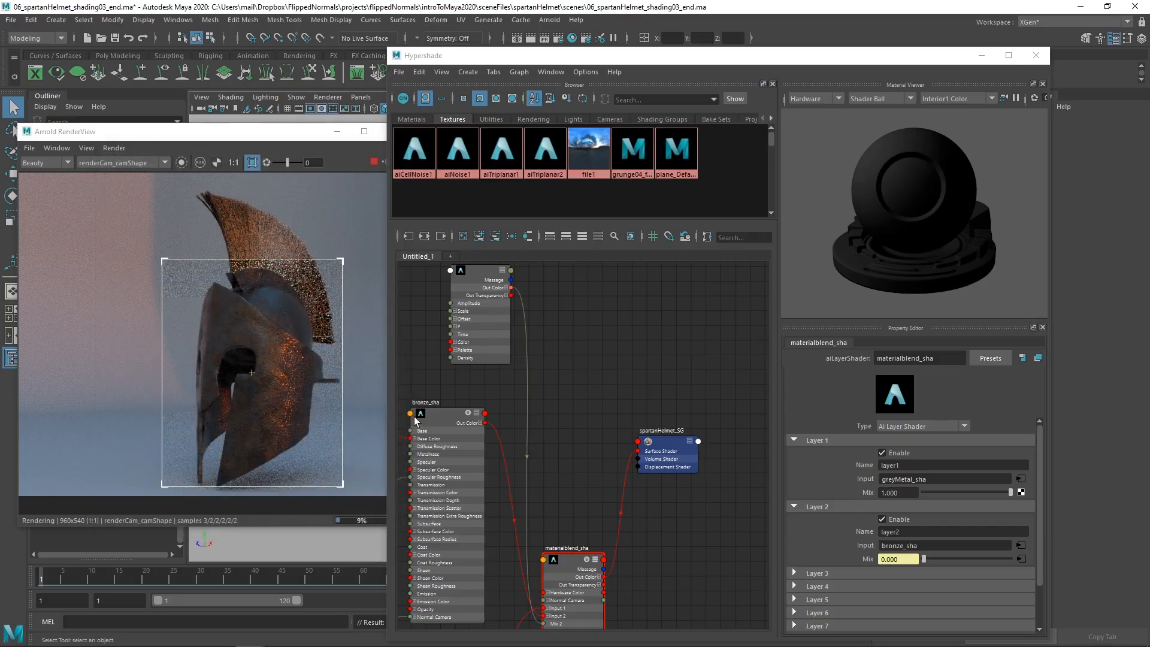
Step: Isolate the cell noise texture node in the Arnold RenderView to preview its pattern on the helmet
left_click(491, 324)
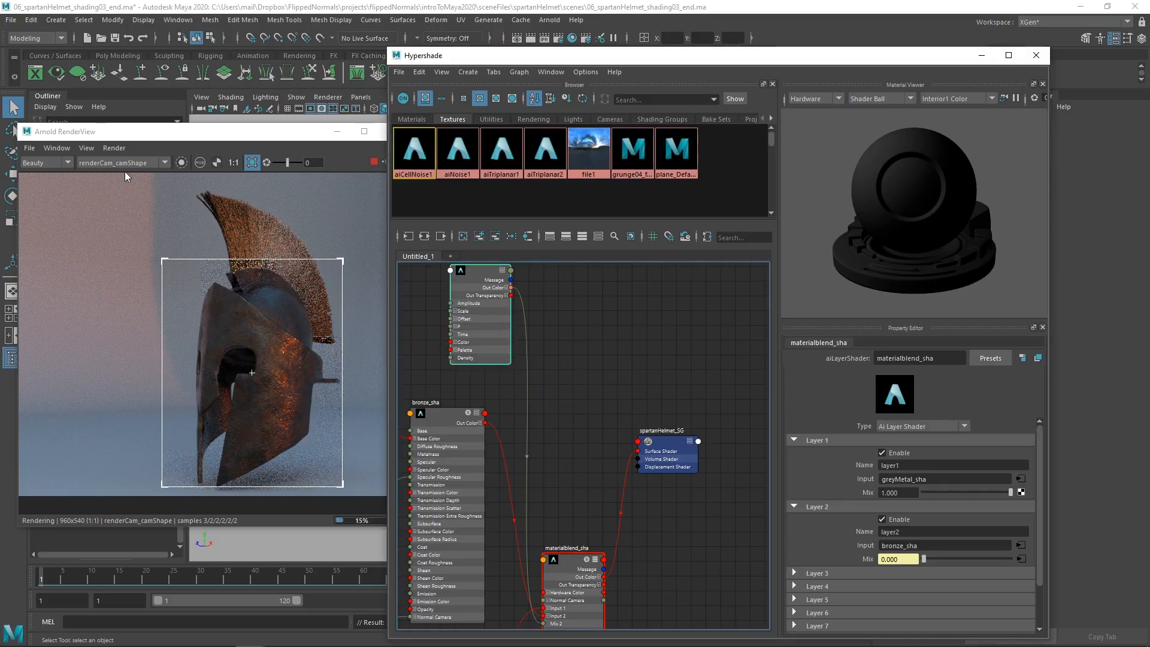
left_click(180, 164)
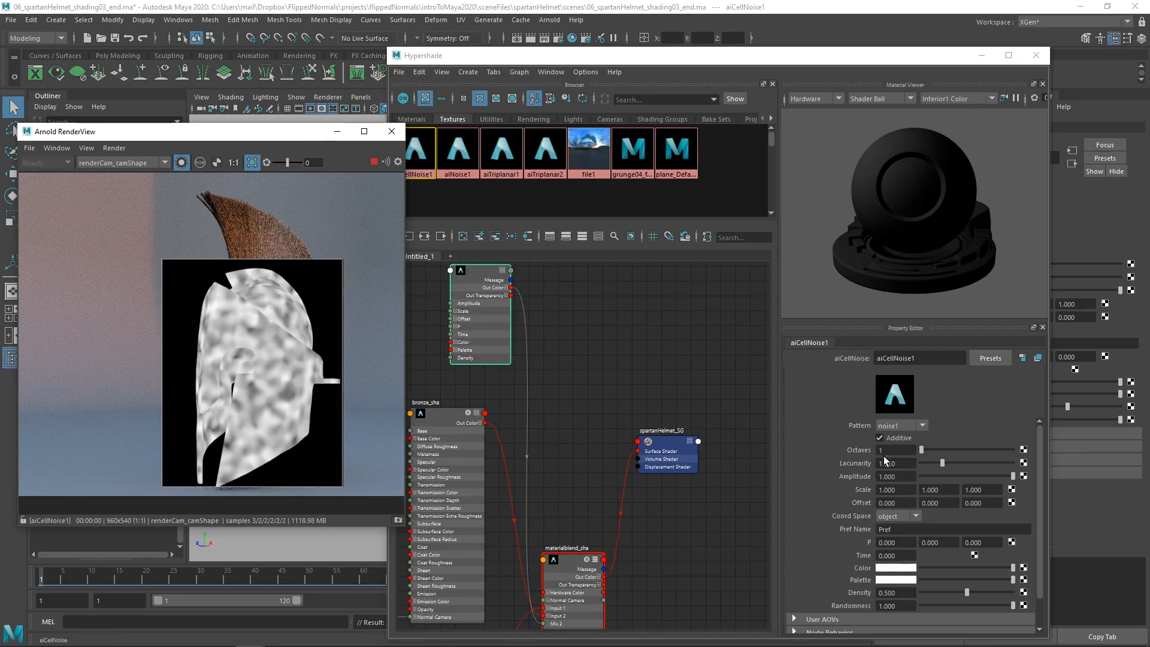
Step: Set the cell noise texture's Octaves to 5 and its Lacunarity to about 2.46
left_click_drag(900, 452, 836, 450)
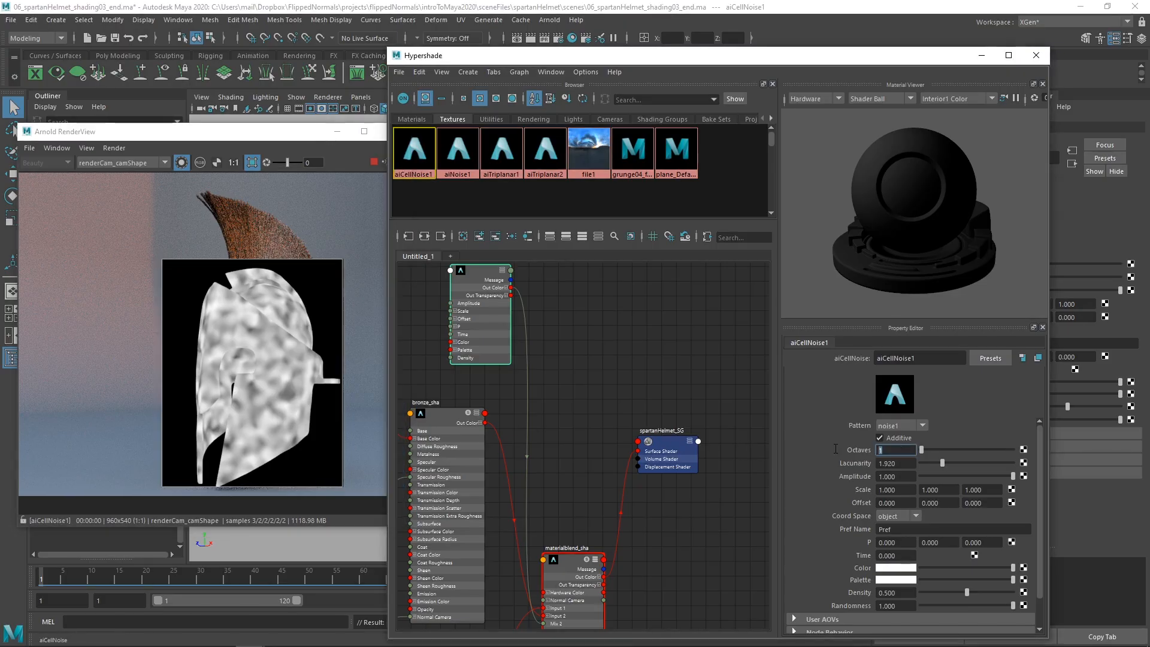
type("58")
key("Return")
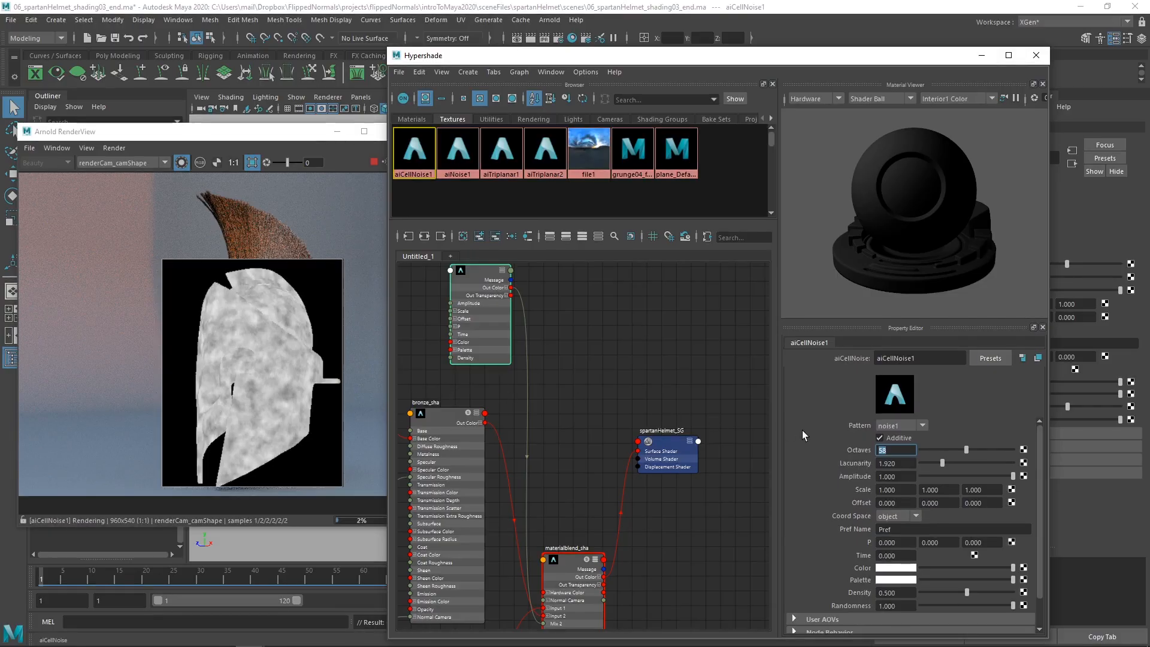
type("5")
key("Return")
left_click_drag(947, 462, 953, 462)
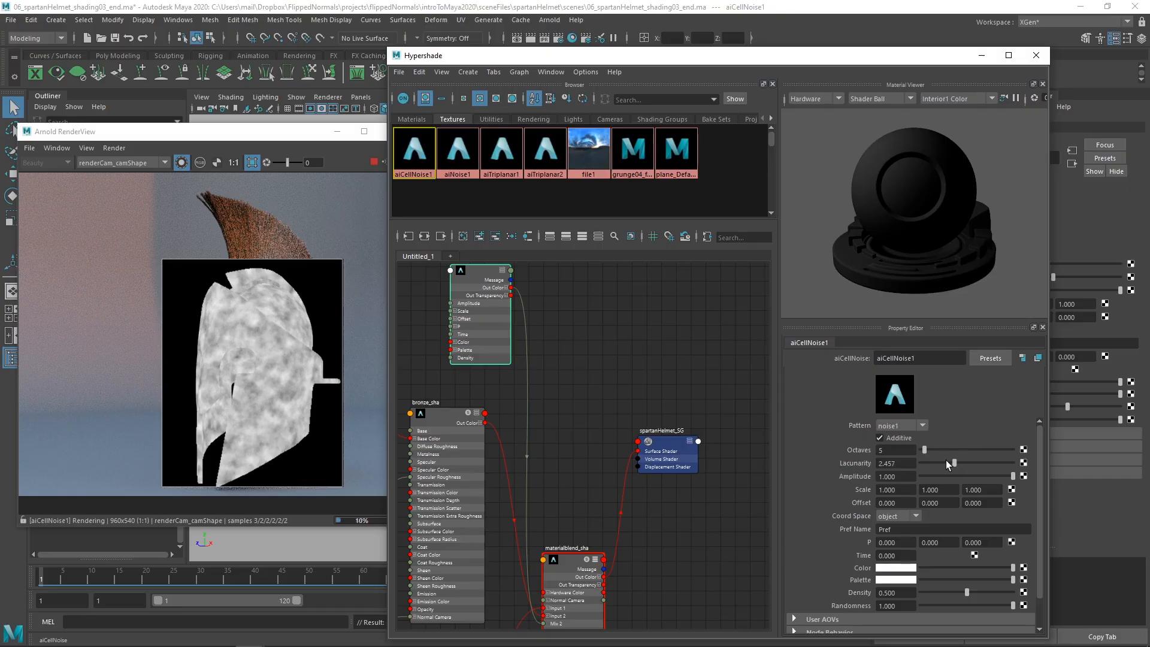
Step: Shift the cell noise node further from materialblend_sha and add an aiRange node in the empty space between them
middle_click_drag(594, 384, 583, 401, "alt")
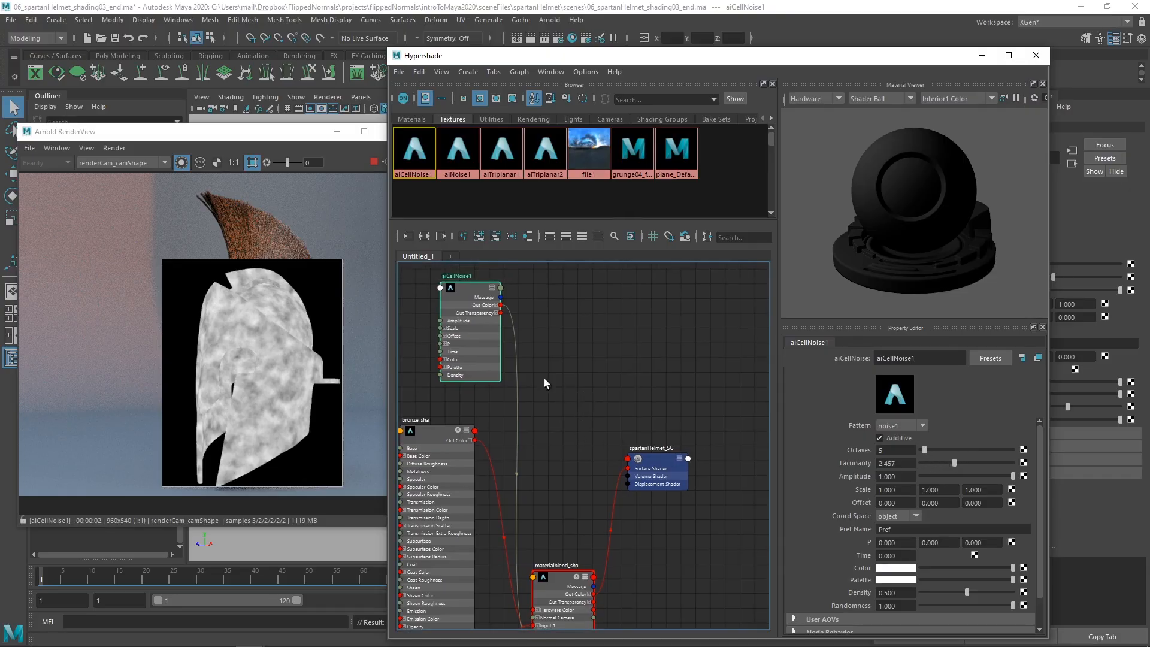
left_click_drag(469, 331, 441, 332)
mouse_move(530, 360)
middle_mouse_down("alt")
mouse_move(536, 372)
mouse_move(544, 348)
middle_mouse_up("alt")
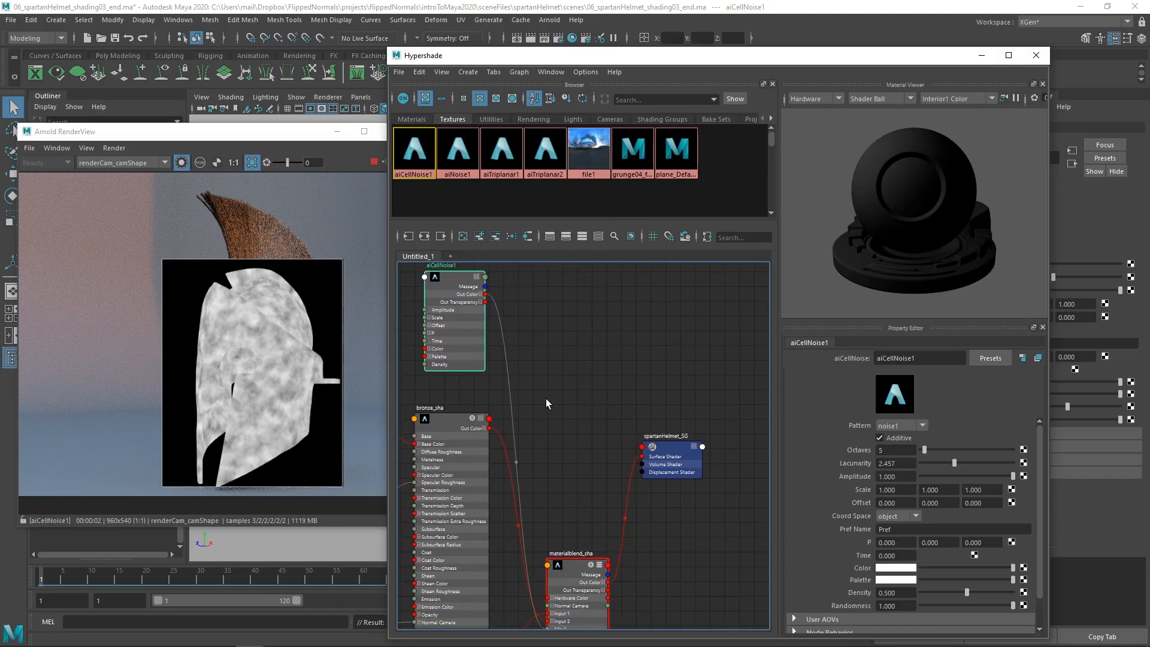
left_click(551, 375)
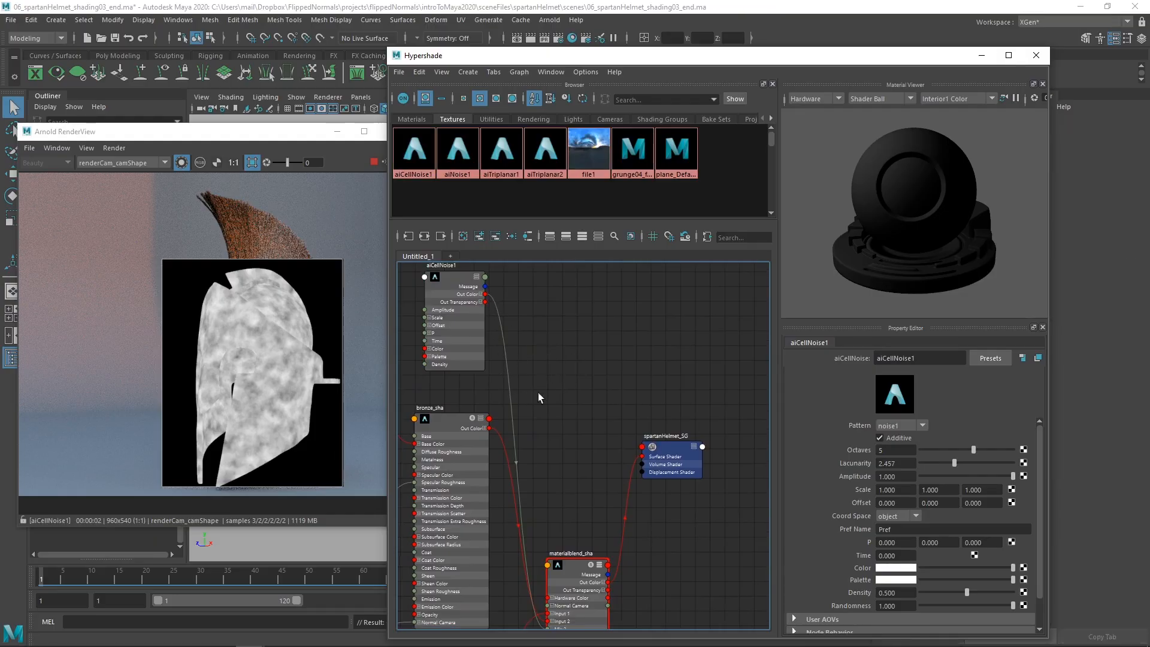
type("ai")
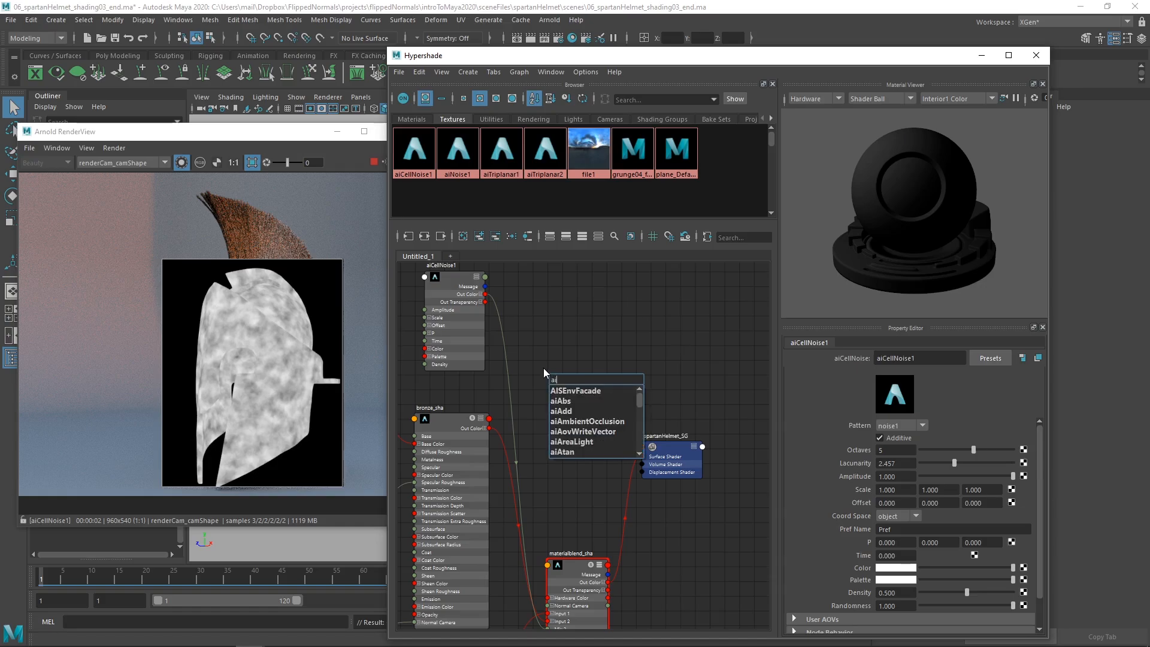
type("range")
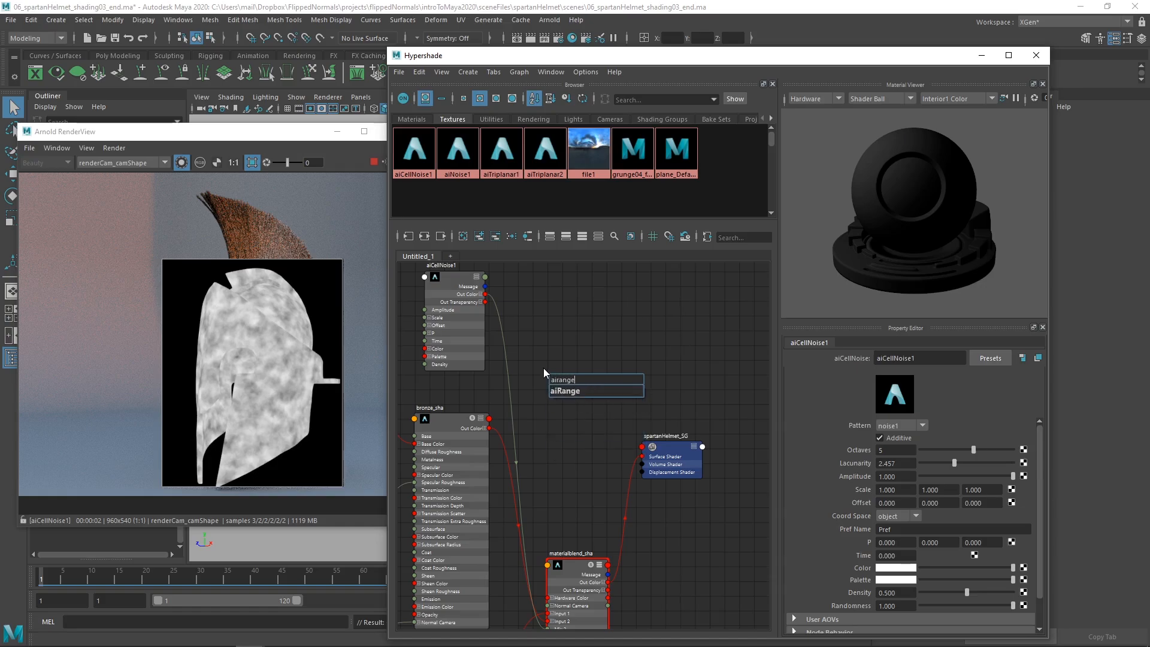
key("Return")
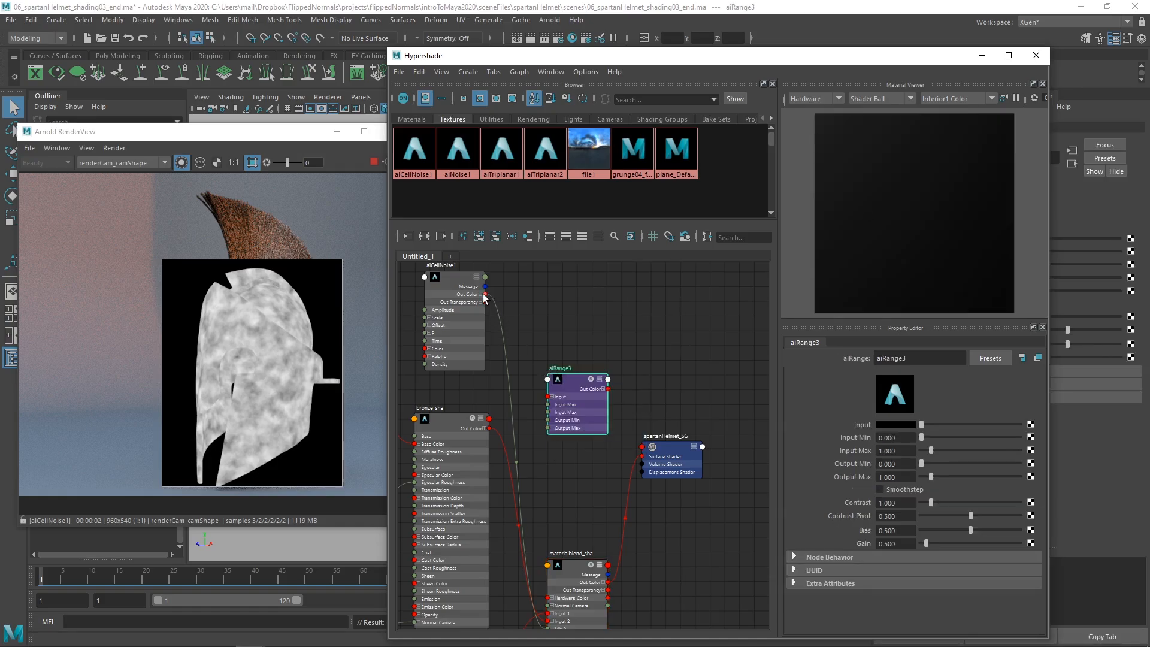
Step: Route the cell noise's Out Color into the new aiRange's Input, and its Out Color R into Mix 2 of materialblend_sha, placing the range node beside bronze_sha
left_click_drag(485, 294, 549, 397)
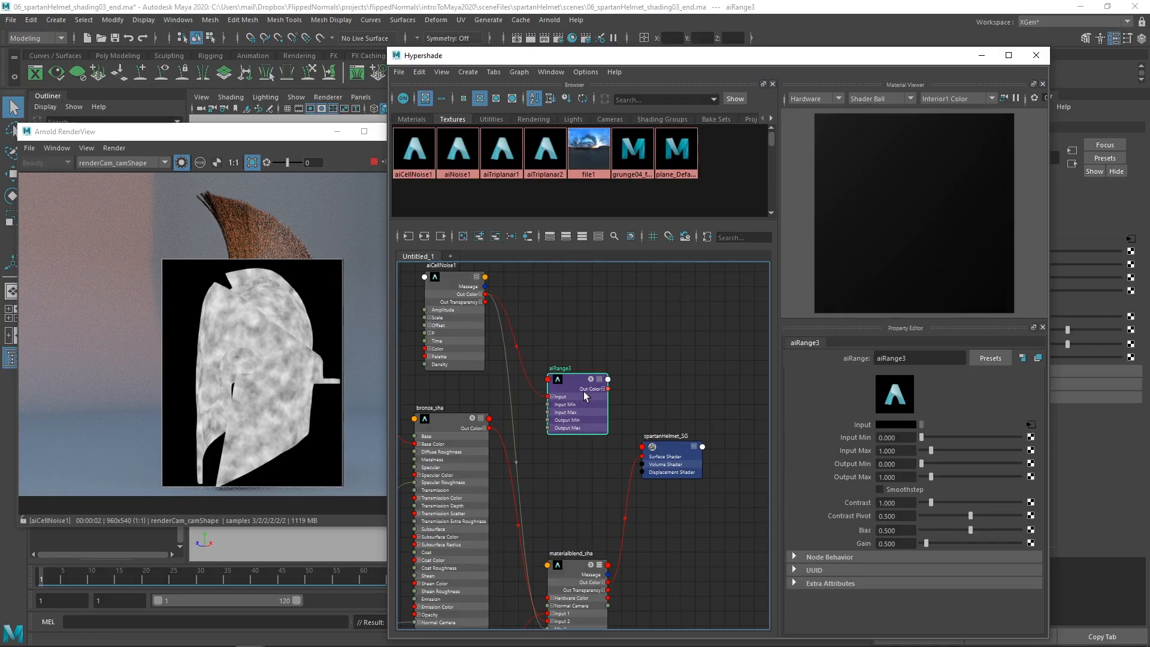
left_click(604, 389)
middle_click_drag(619, 494, 601, 474)
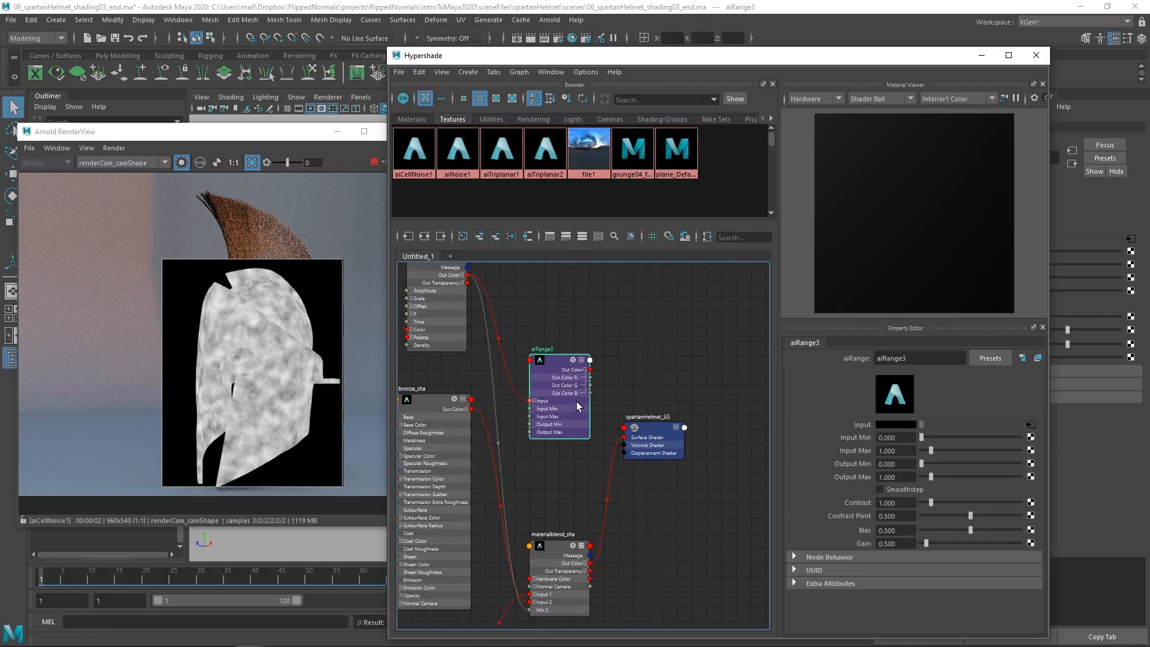
middle_click_drag(563, 516, 568, 494, "alt")
scroll(552, 571, "up", 2)
middle_click_drag(582, 407, 573, 430, "alt")
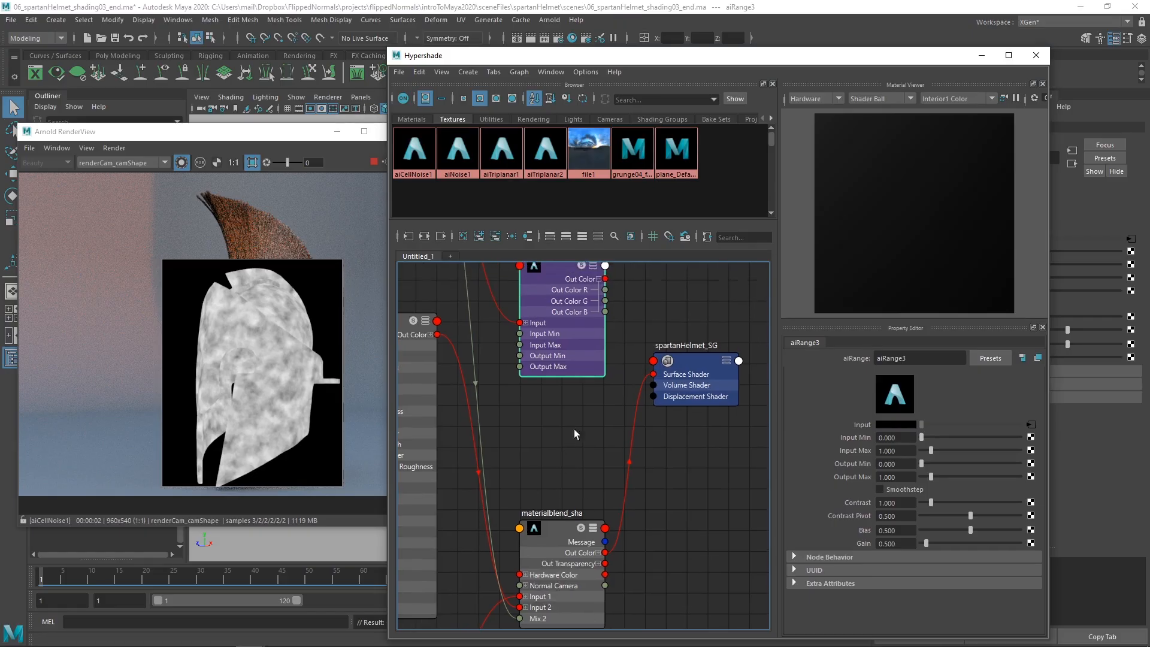
left_click_drag(605, 288, 520, 617)
middle_click_drag(509, 422, 530, 446, "alt")
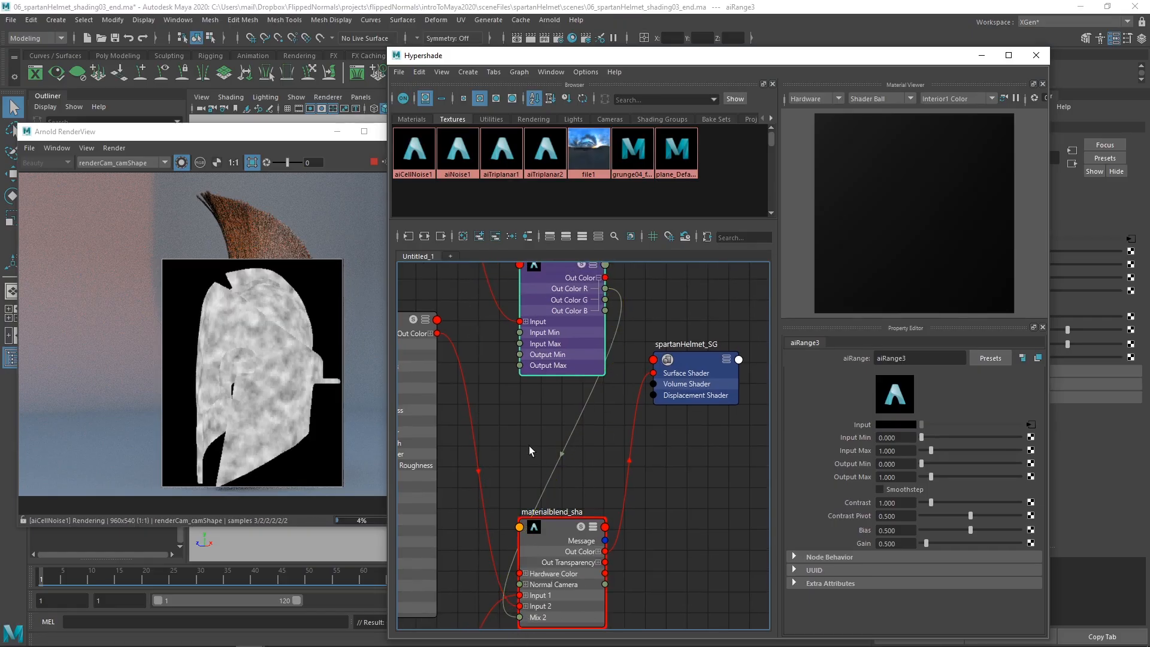
scroll(530, 444, "down", 2)
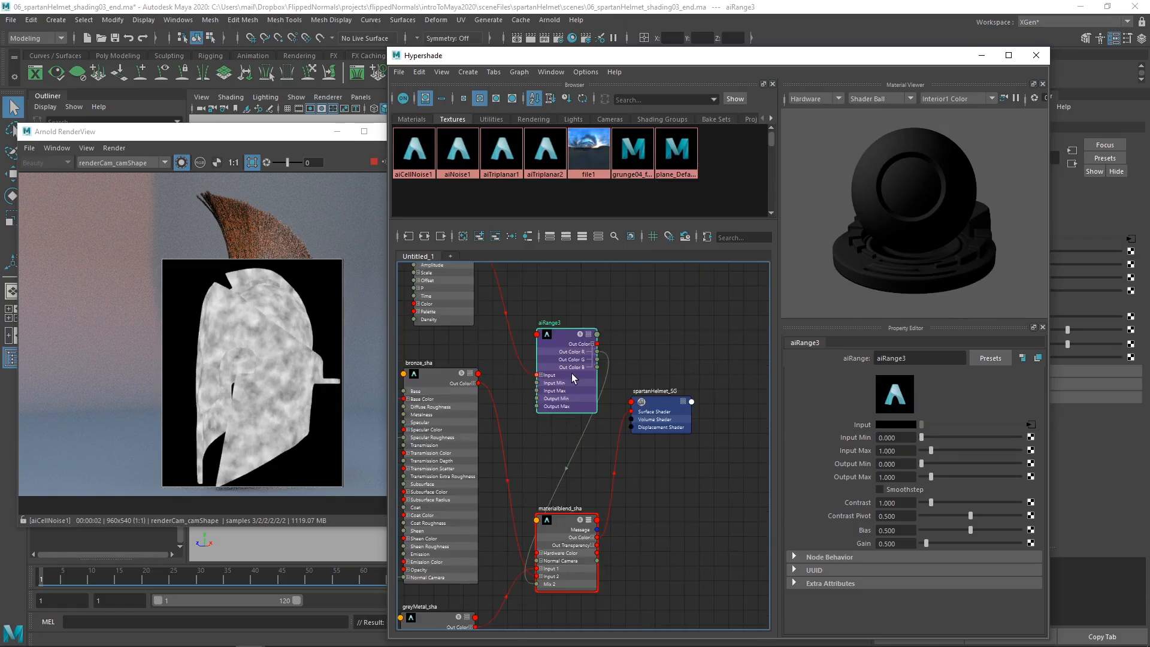
left_click_drag(566, 354, 541, 324)
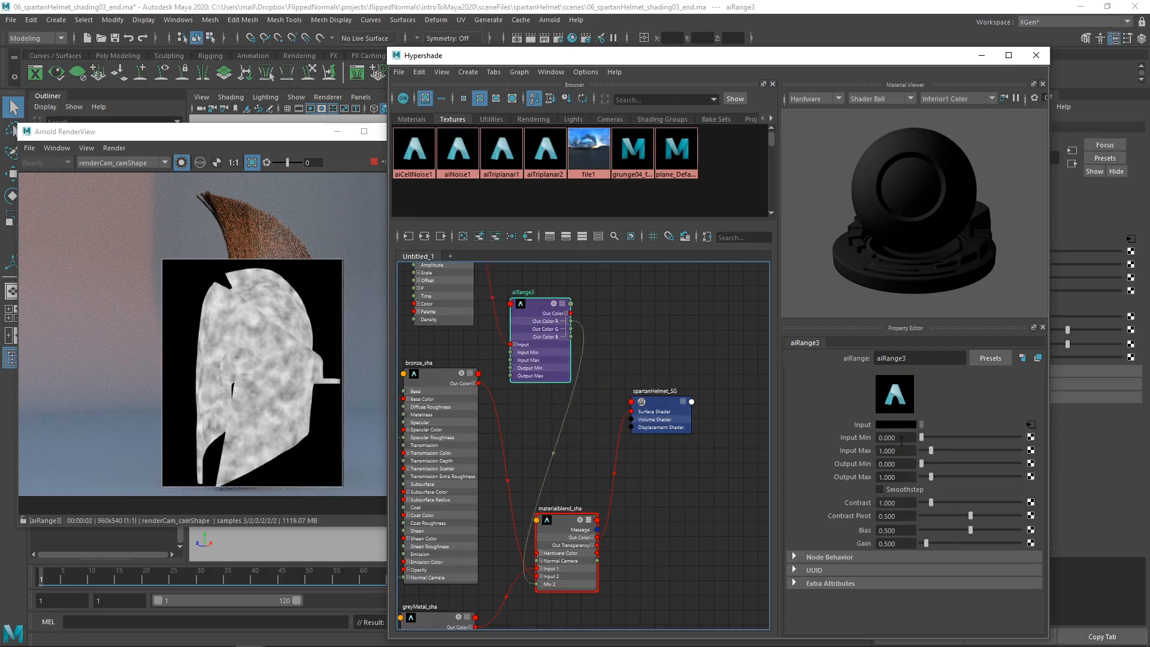
Step: Tighten the mask contrast by setting the range node's Input Min to 0.53 and Input Max to 0.59
mouse_move(903, 442)
left_mouse_down("ctrl")
mouse_move(942, 441)
mouse_move(888, 450)
mouse_move(905, 450)
left_mouse_up("ctrl")
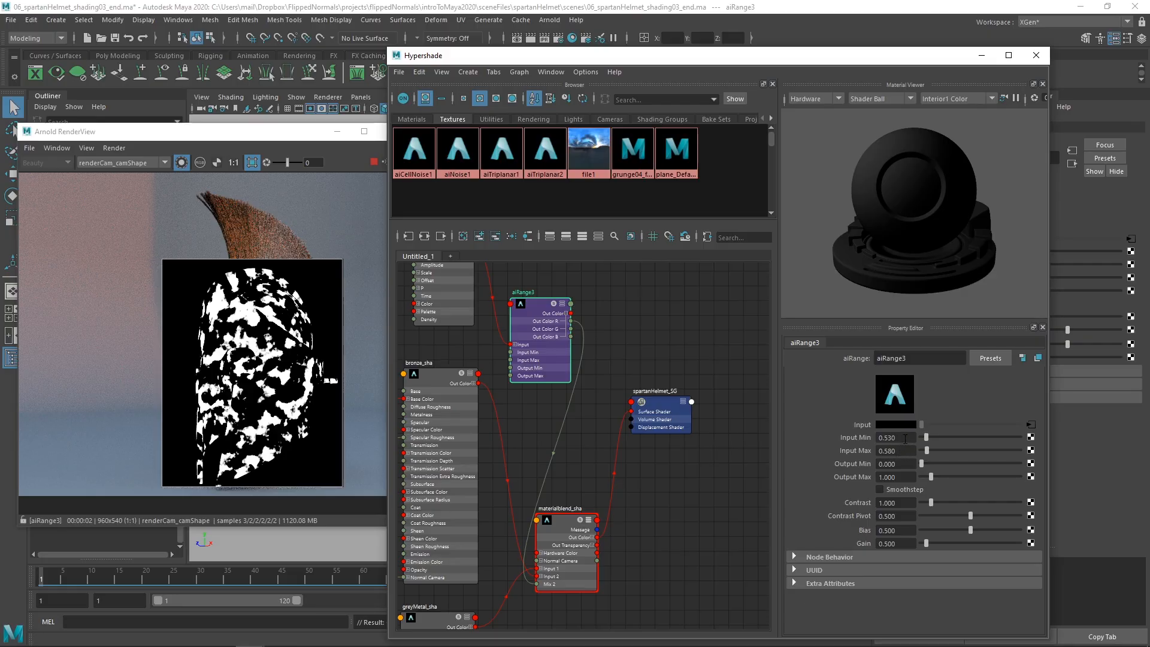
left_click(900, 451)
key("BackSpace")
key("BackSpace")
type("7")
key("Return")
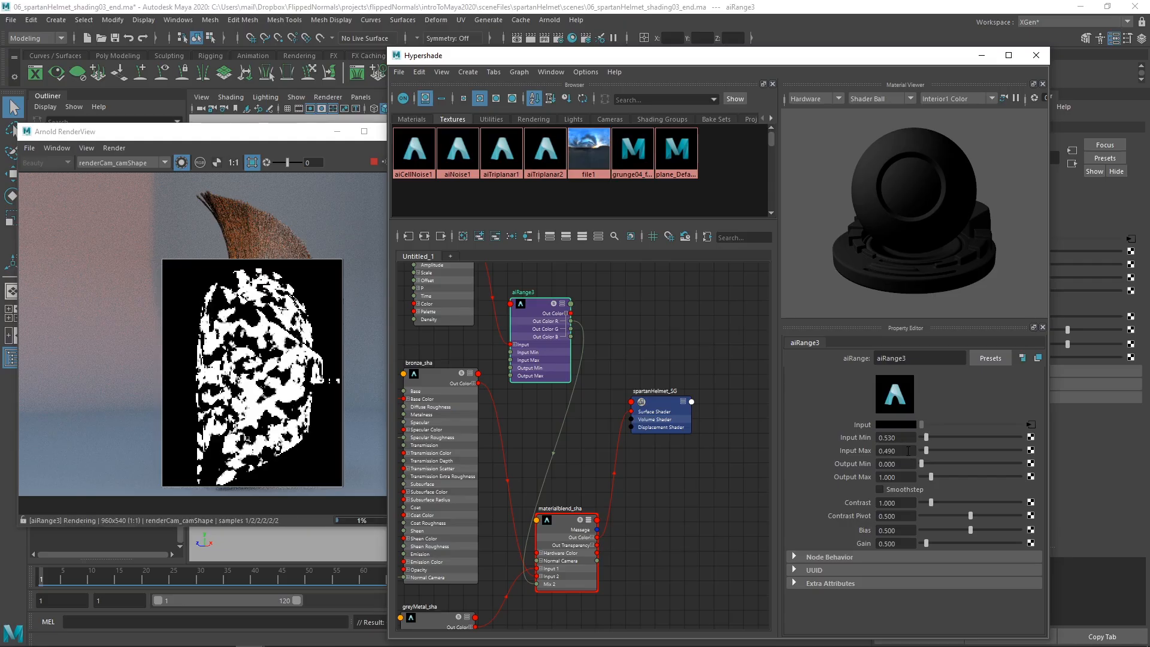
left_click_drag(915, 451, 912, 450, "ctrl")
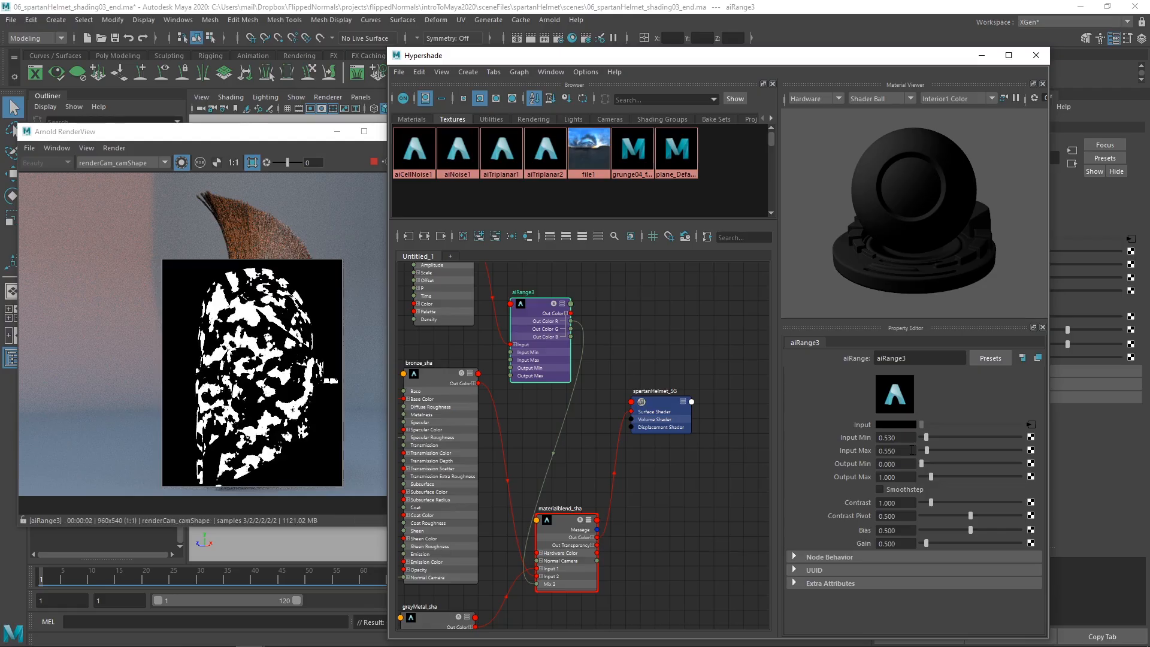
left_click_drag(912, 450, 912, 448, "ctrl")
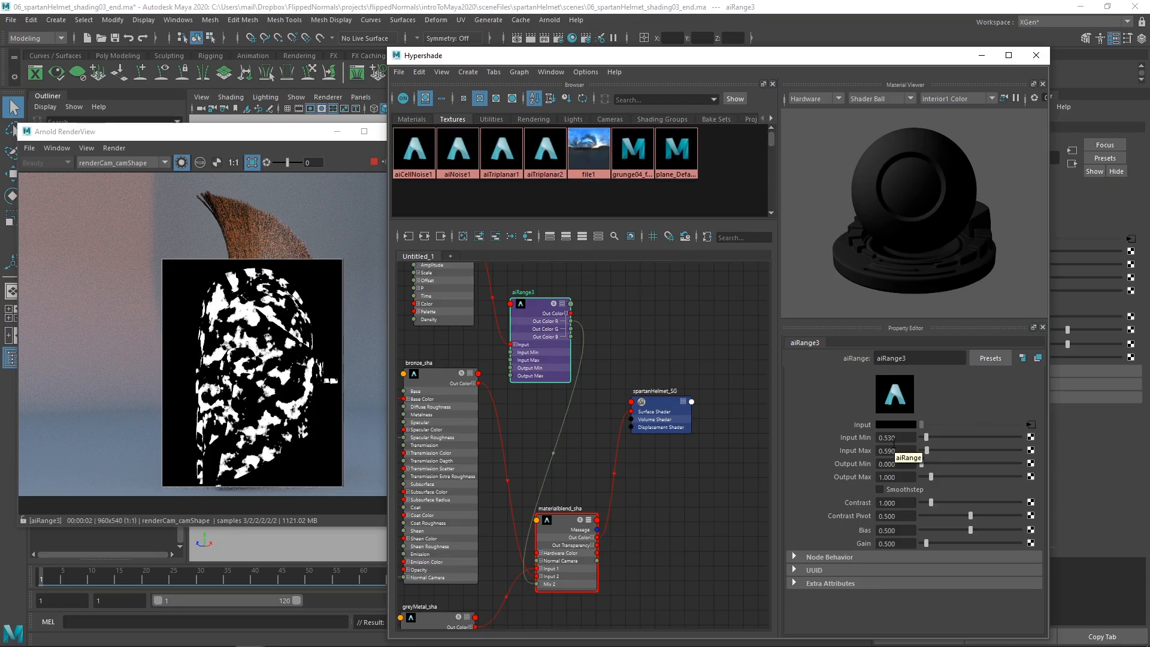
Step: Turn off the isolated preview and swap the shader inputs of Layer 1 and Layer 2 in materialblend_sha
left_click(186, 164)
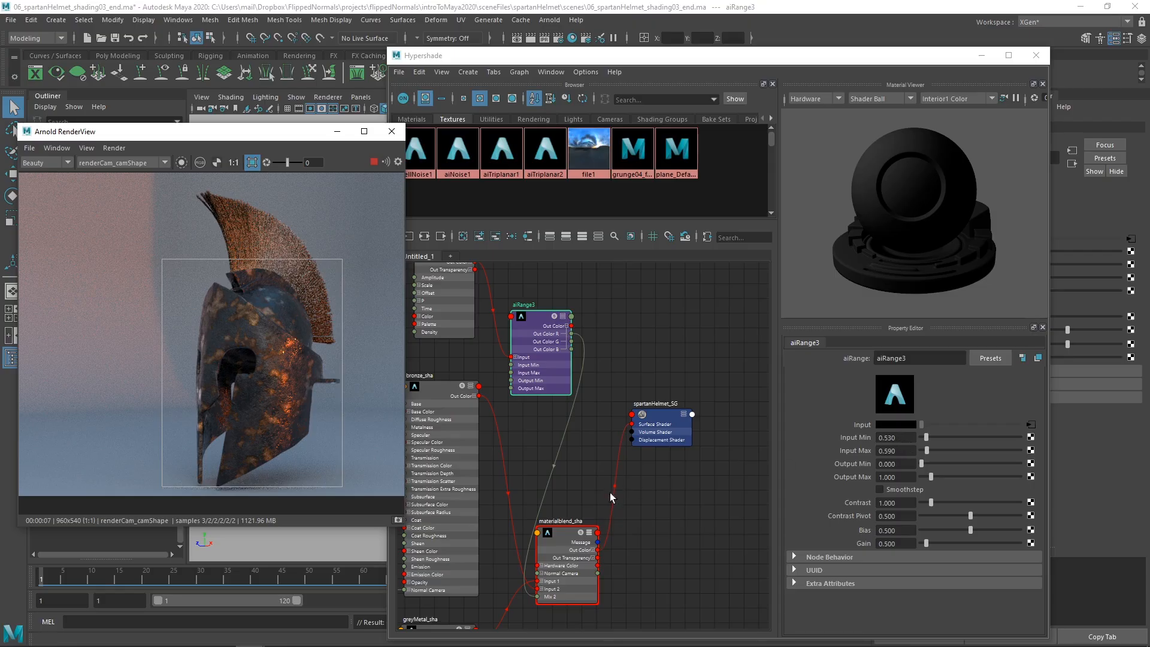
middle_click_drag(670, 516, 581, 536, "alt")
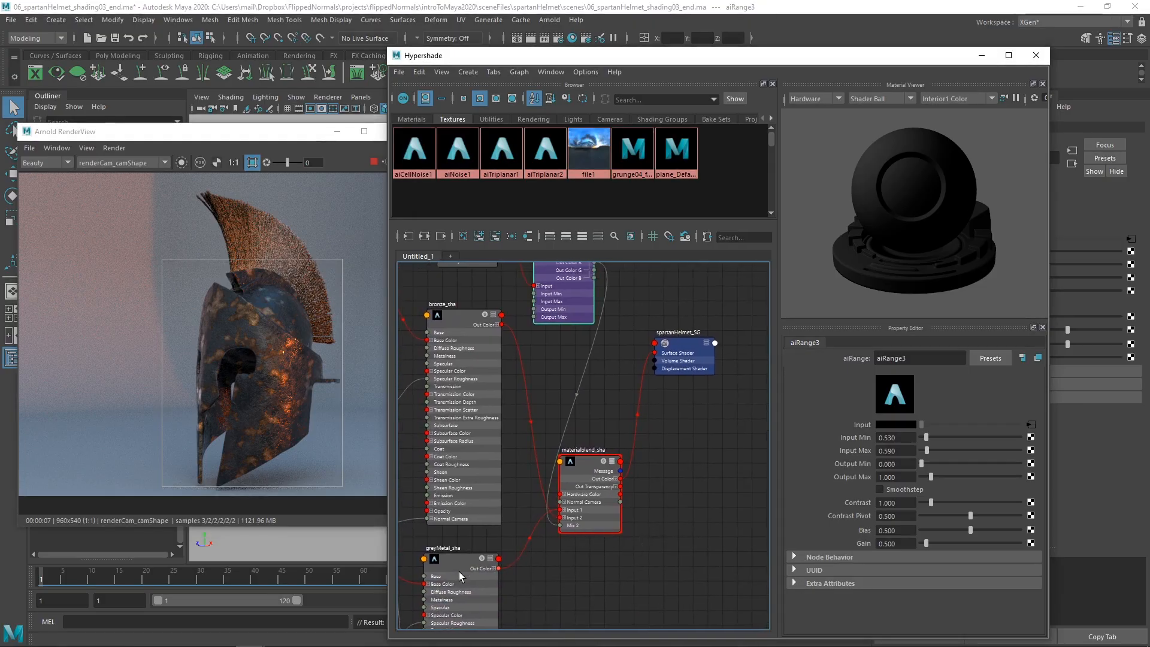
left_click(599, 519)
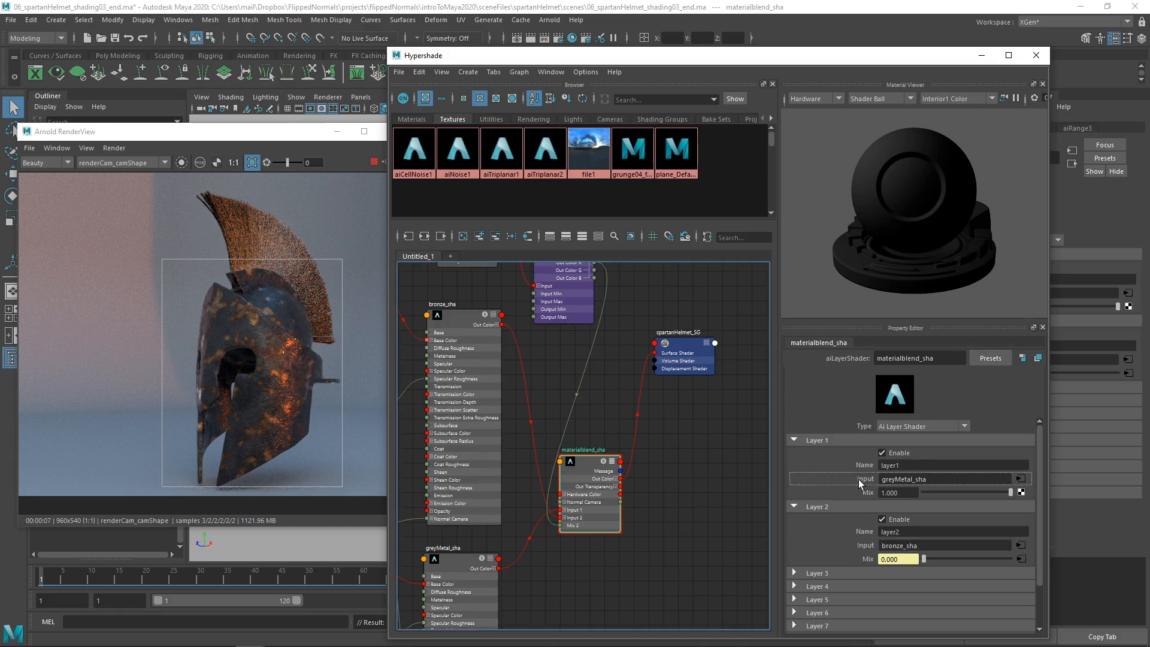
left_click_drag(858, 479, 854, 545)
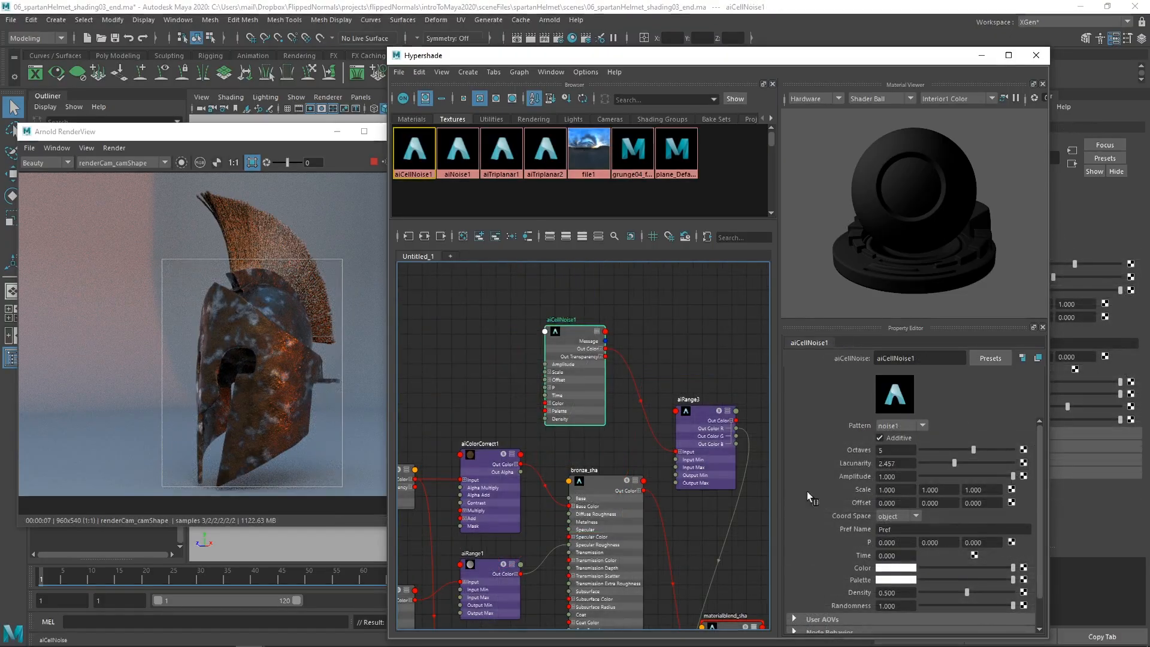
Step: Try a scale of 0.5 on all three axes of the cell noise texture
left_click(887, 489)
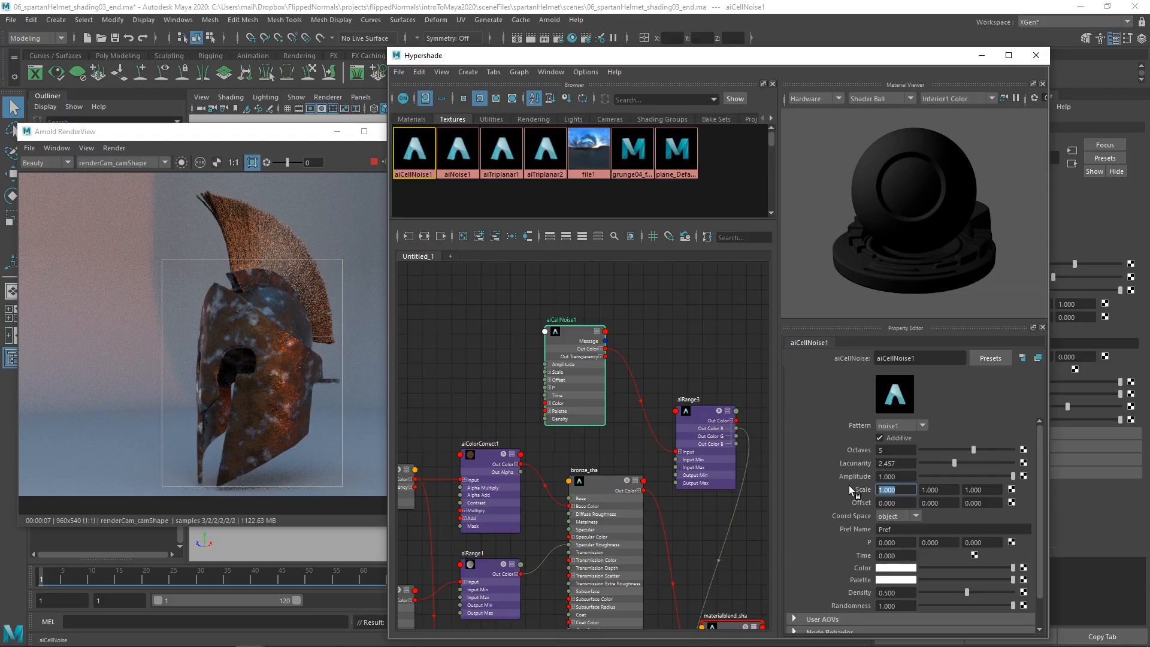
type("0.5")
key("Tab")
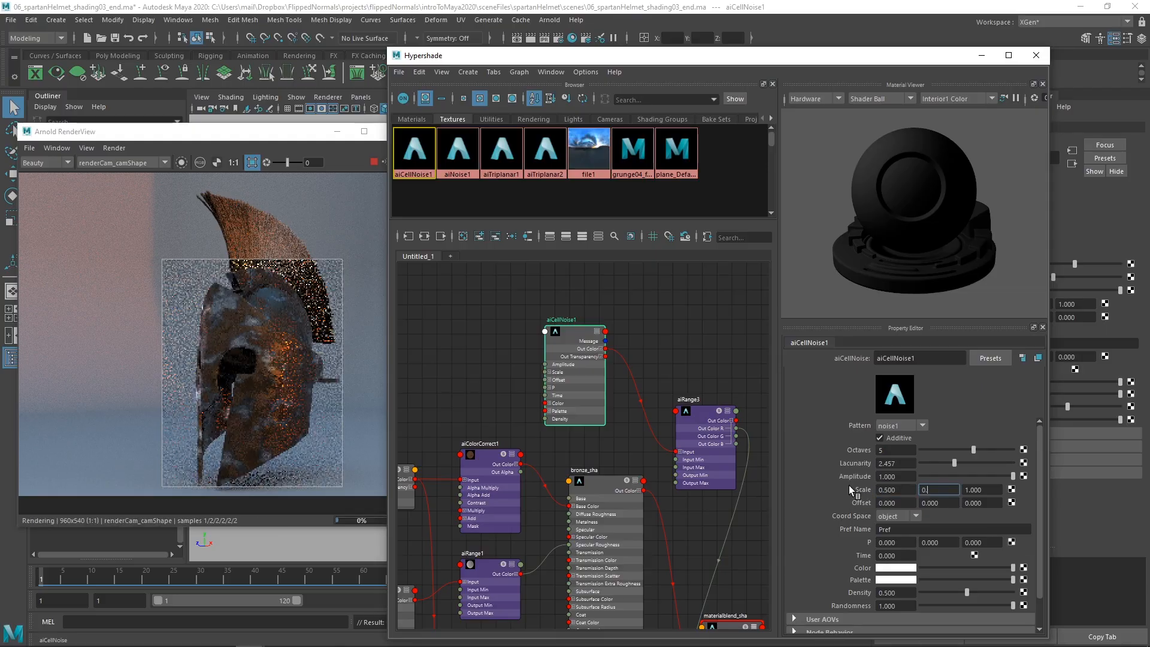
type("0")
key("Tab")
type("5")
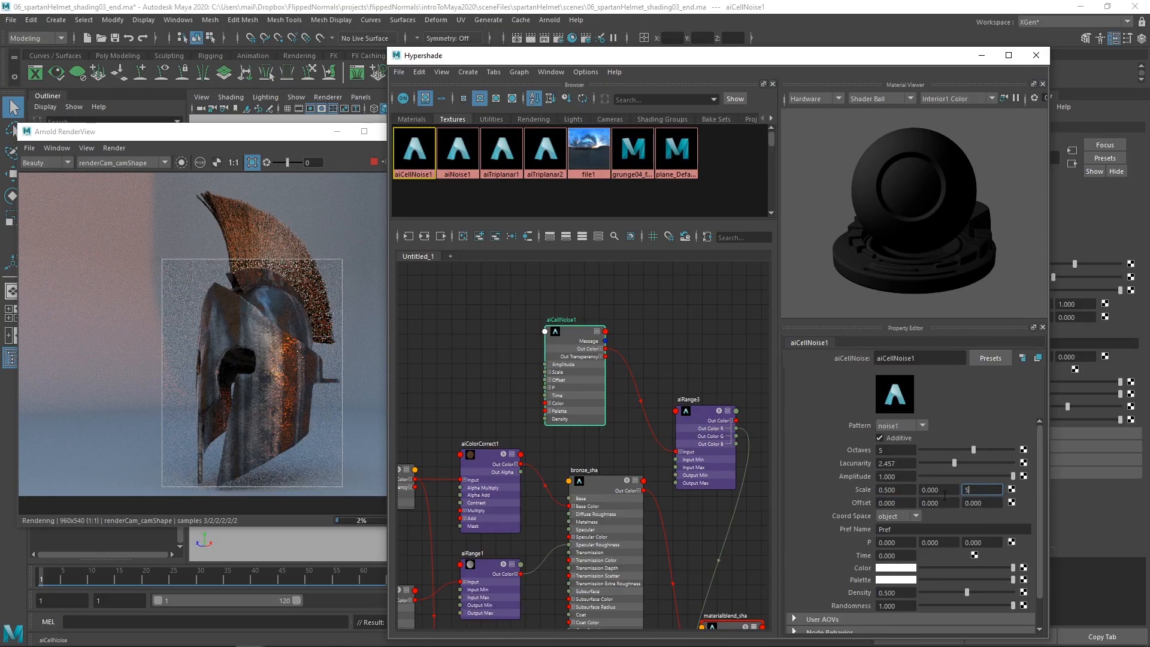
left_click_drag(944, 491, 909, 496)
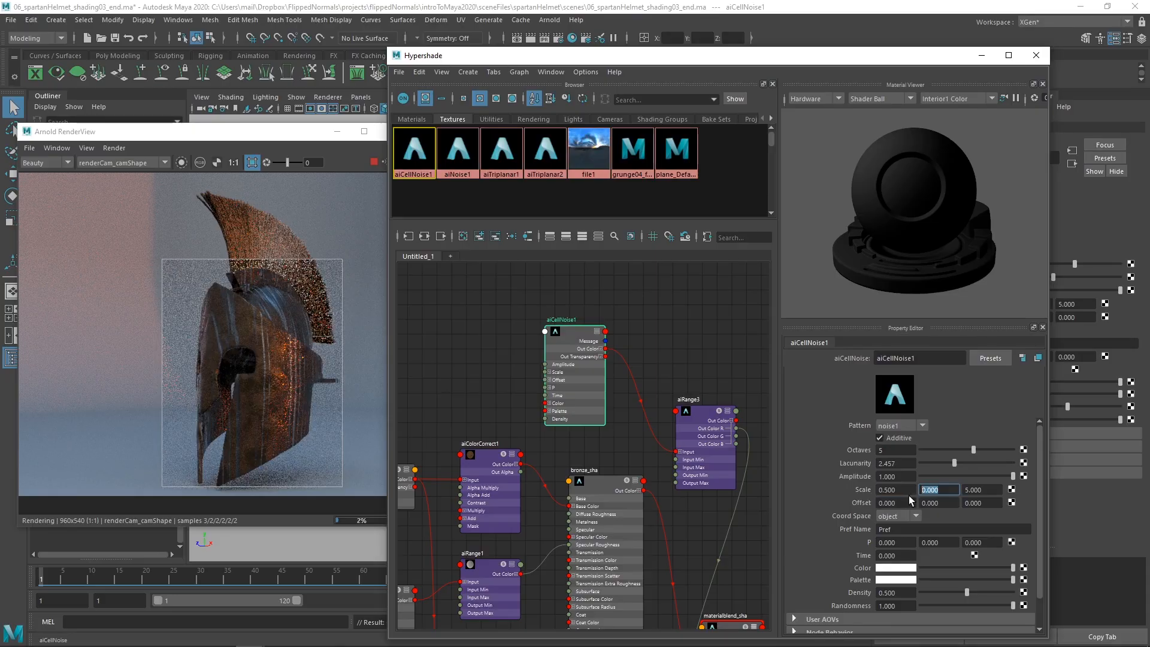
type("0.5")
key("Tab")
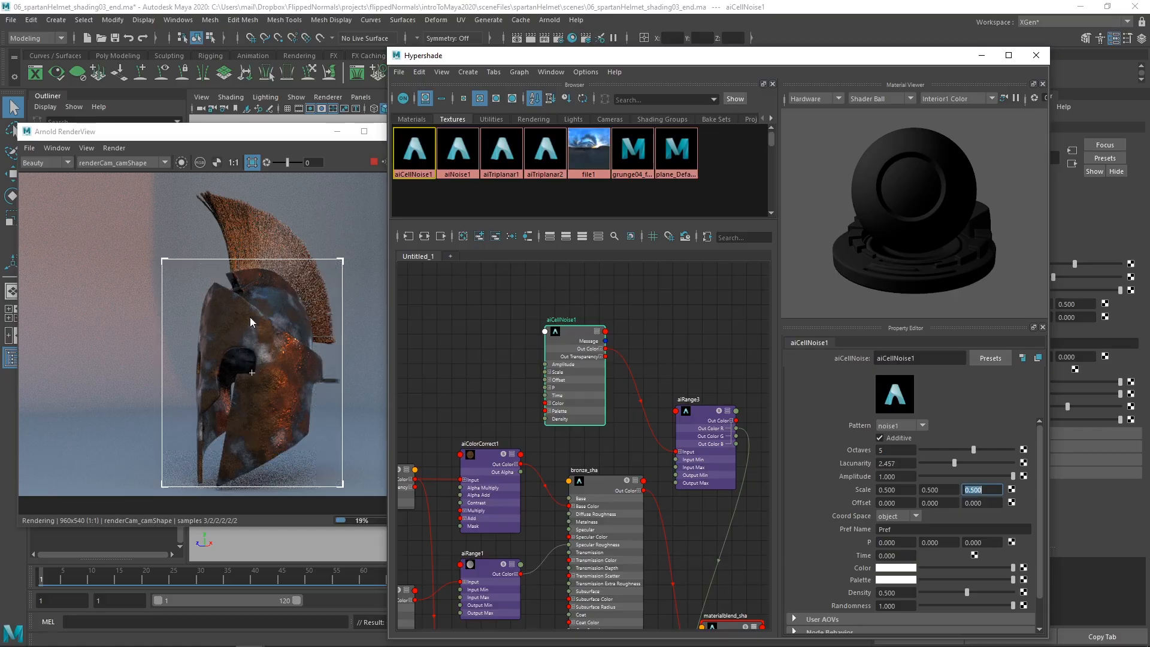
Step: Try a scale of 0.1 on all three axes of the cell noise texture
left_click_drag(897, 490, 837, 490)
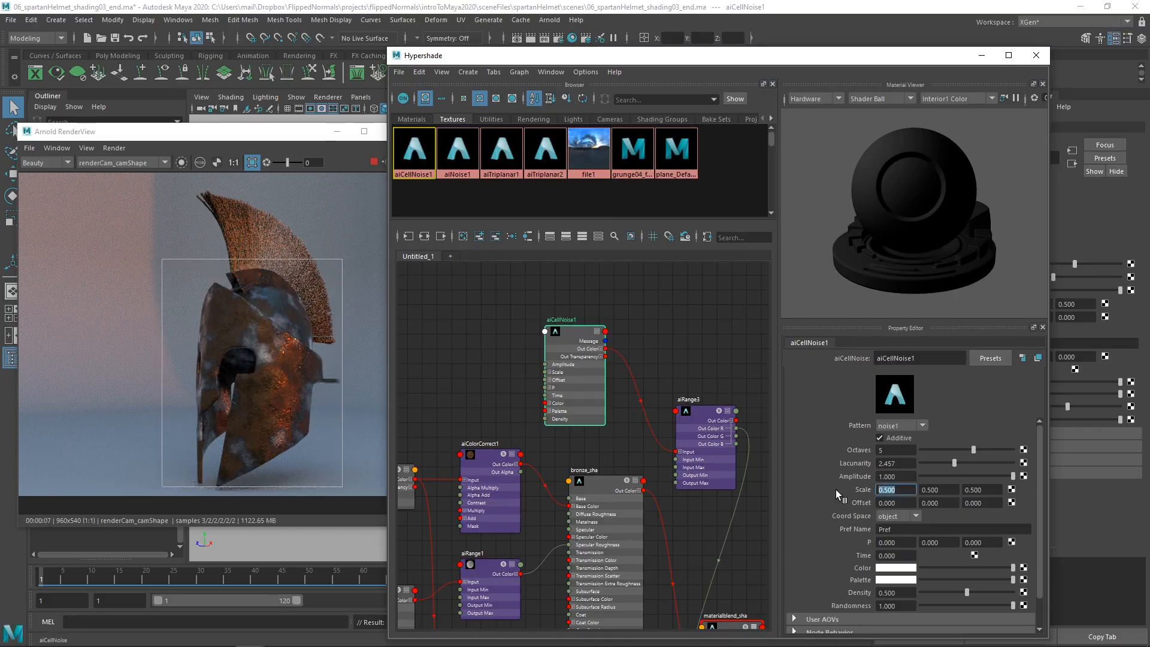
type("0.1")
key("Tab")
type("0.1")
key("Tab")
type("0.")
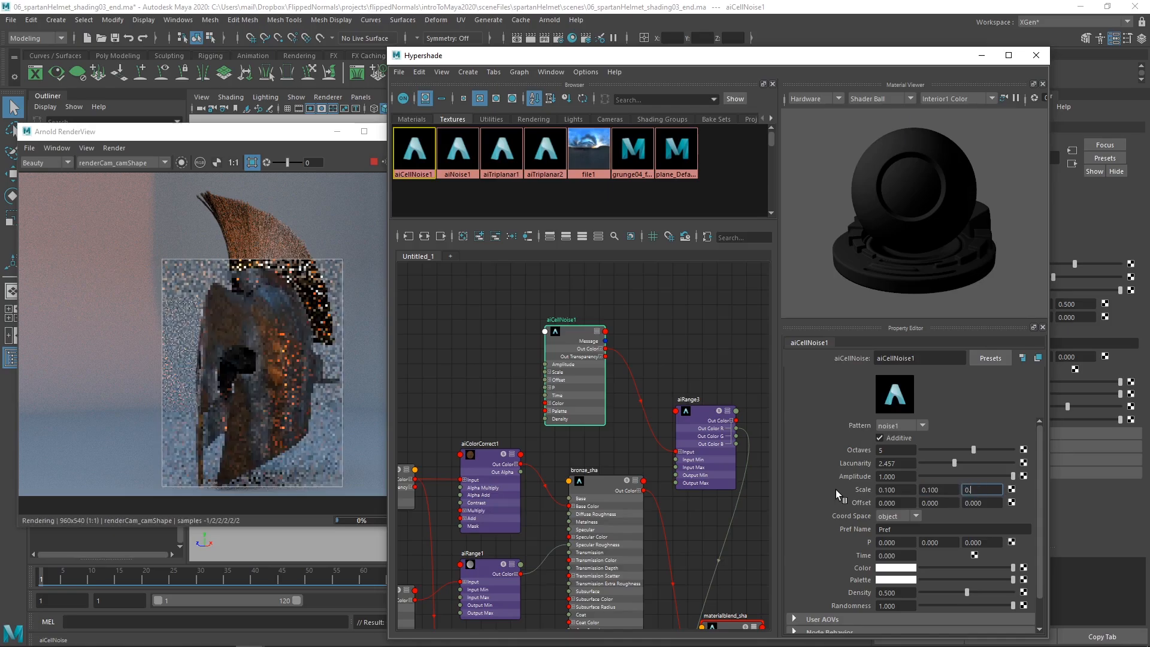
type("1")
key("Return")
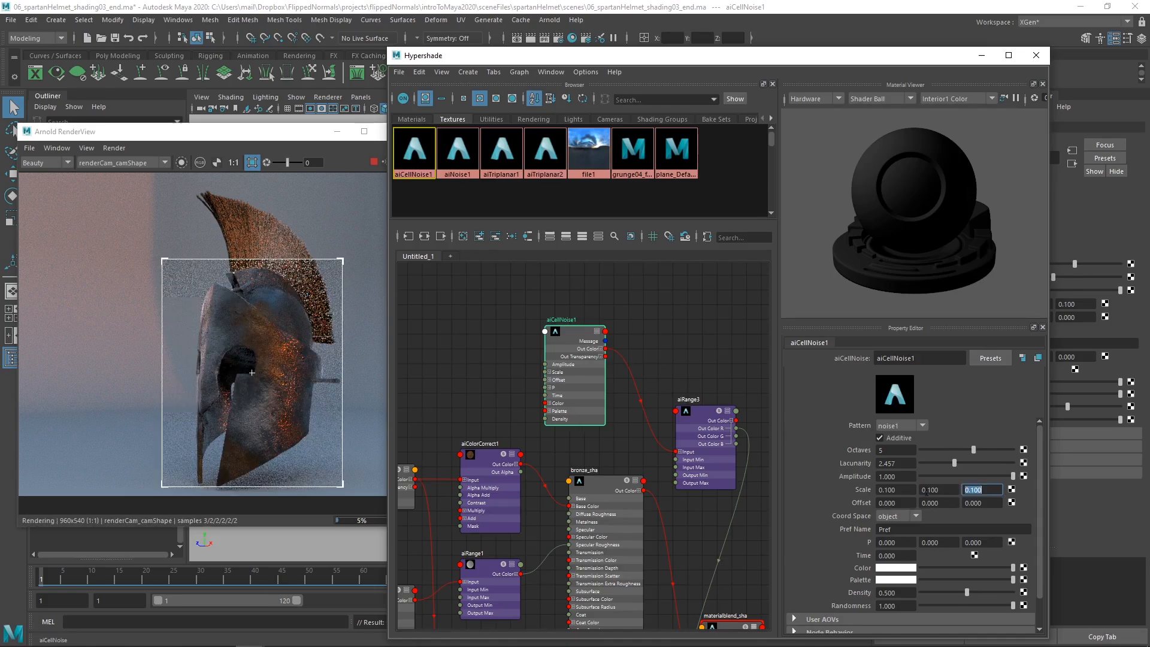
Step: Try a scale of 2 on all three axes of the cell noise texture
left_click(896, 490)
type("2")
key("Tab")
type("2")
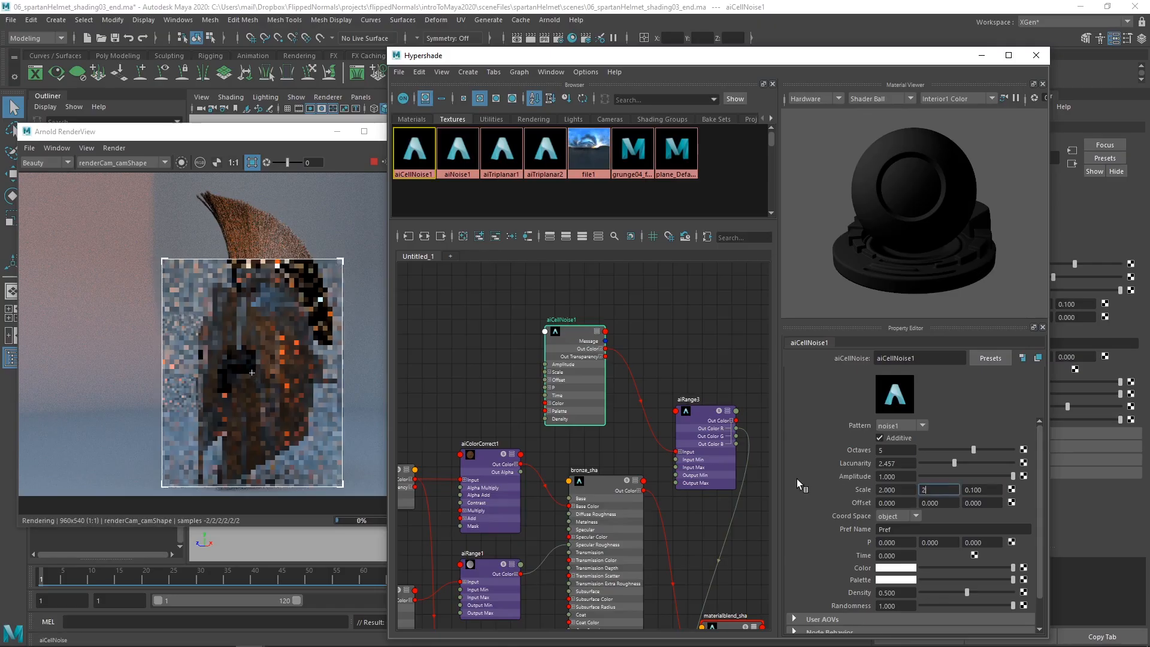
key("Tab")
type("2")
key("Return")
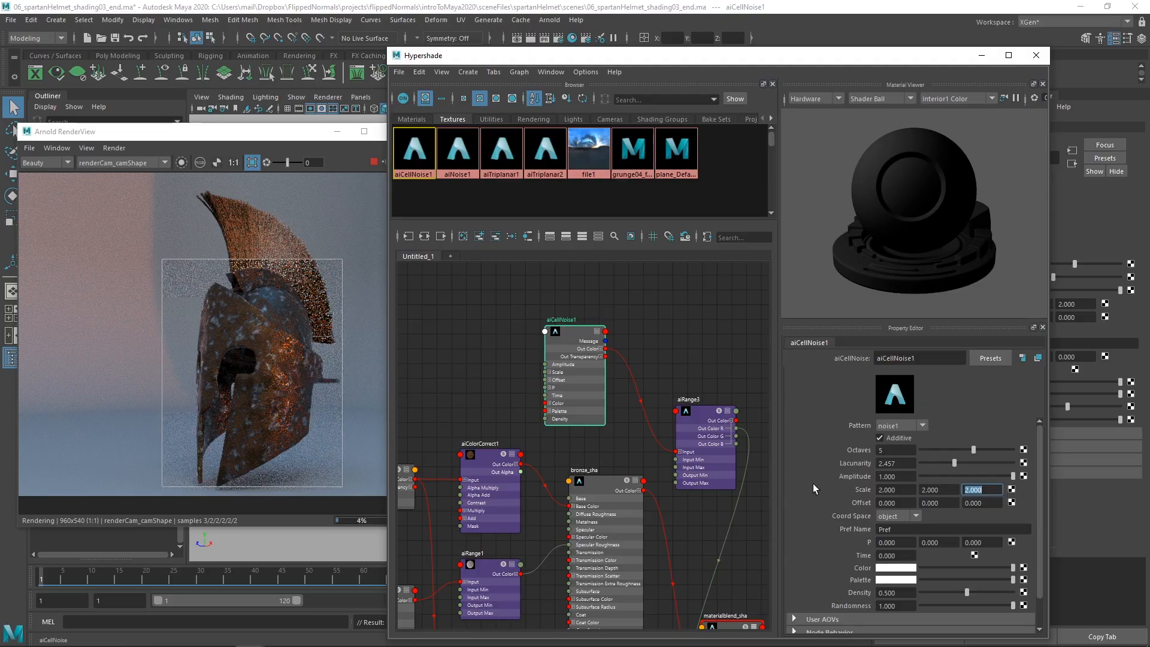
Step: Set the scale of the cell noise texture to 0.8 on all three axes
left_click(899, 491)
type("0.8")
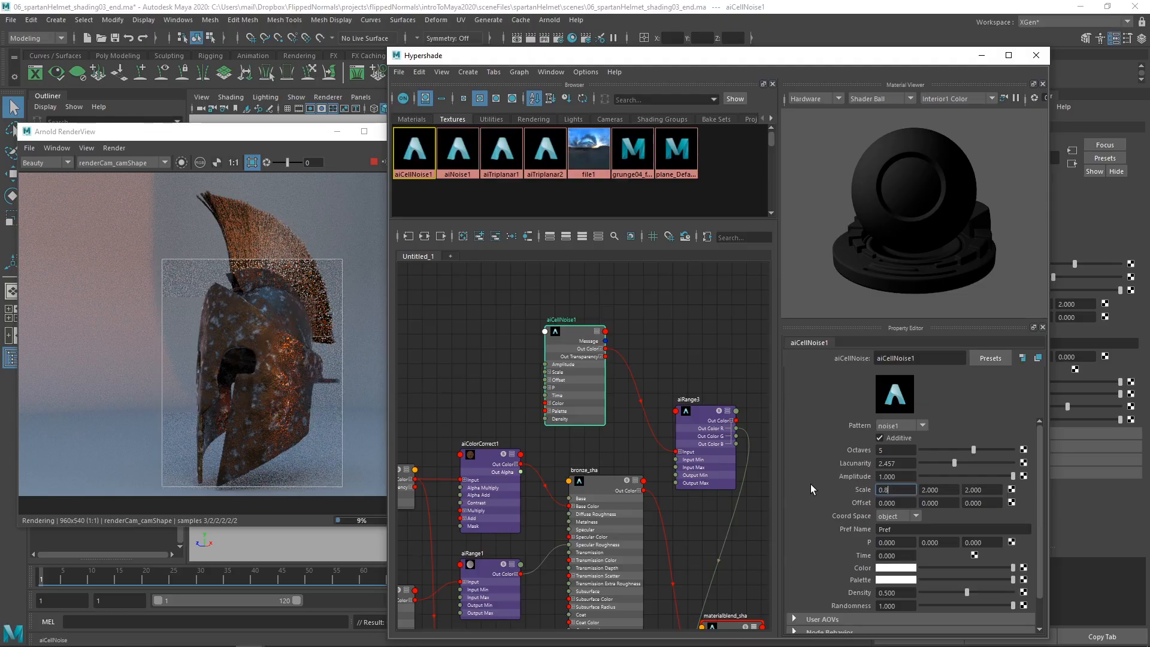
key("Tab")
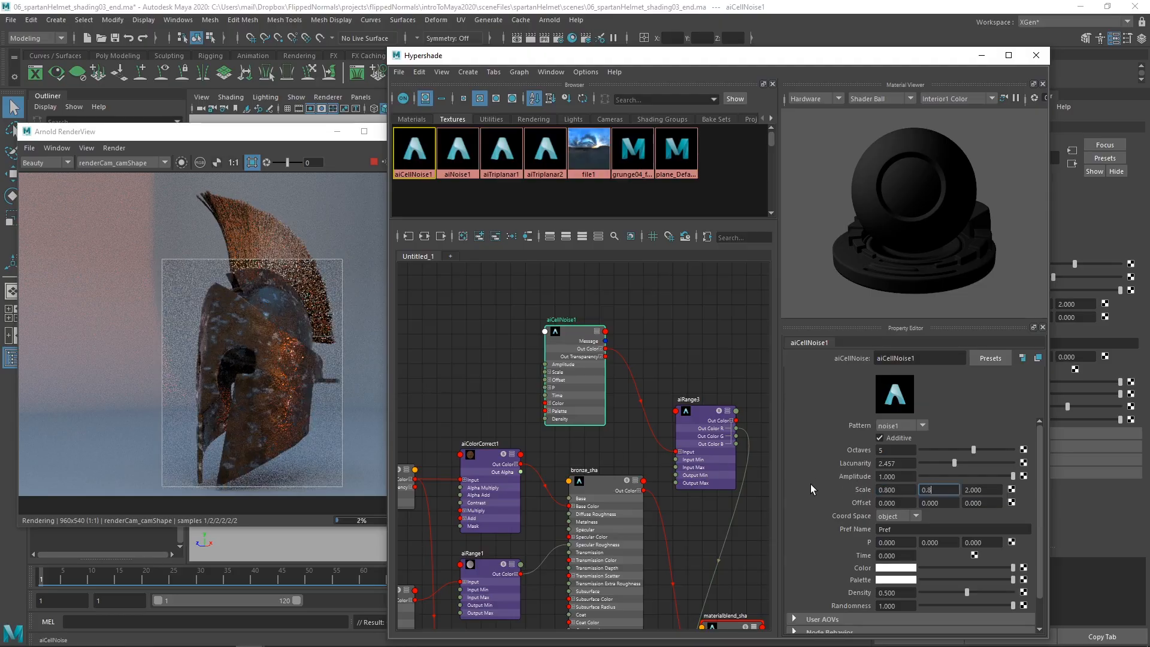
type("0.8")
key("Tab")
type("0.8")
key("Return")
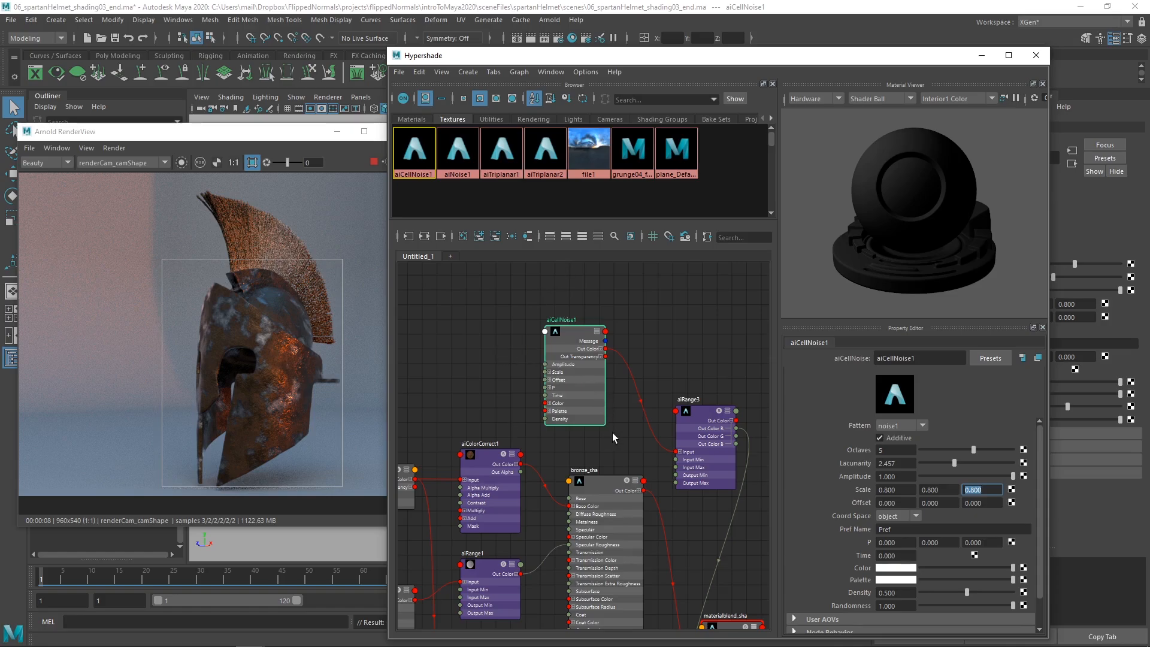
Step: Move the aiCellNoise1 node farther from aiRange3 and examine the blended helmet surface up close in the render
middle_click_drag(612, 433, 578, 447, "alt")
left_click_drag(541, 376, 510, 332)
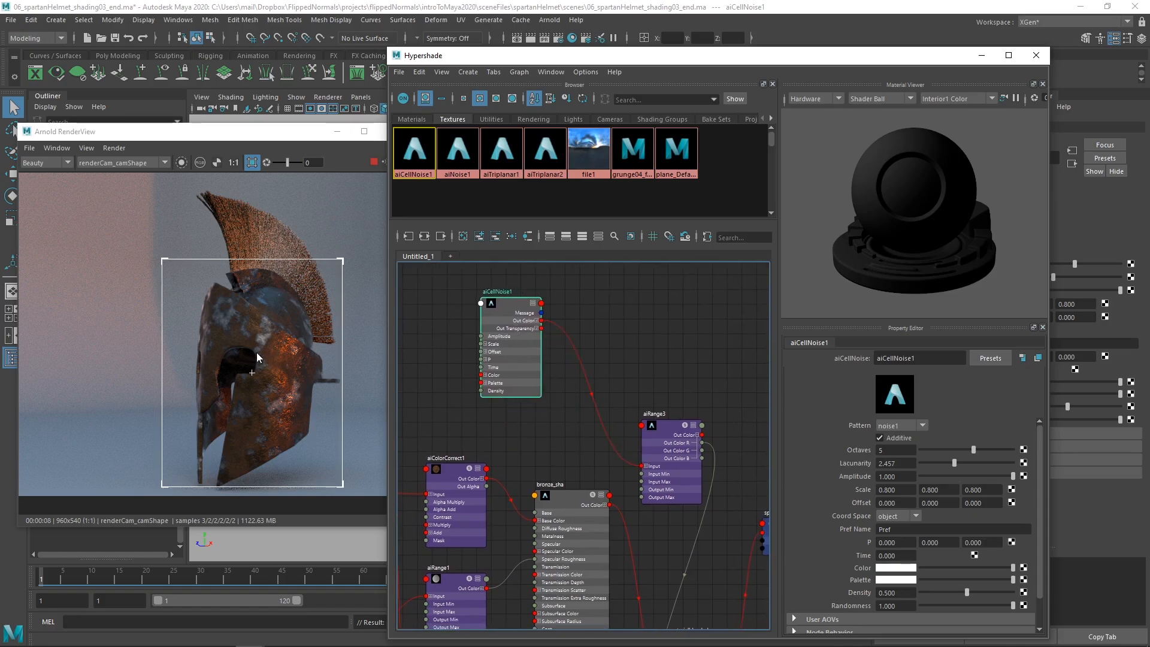
scroll(261, 336, "up", 3)
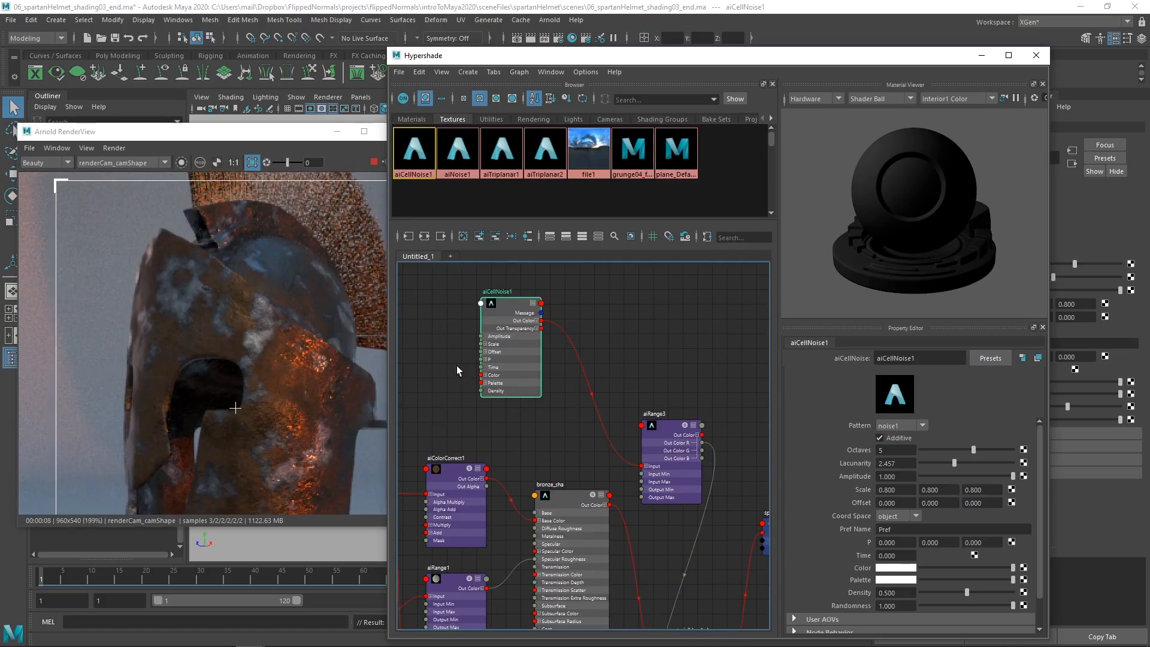
scroll(233, 326, "down", 1)
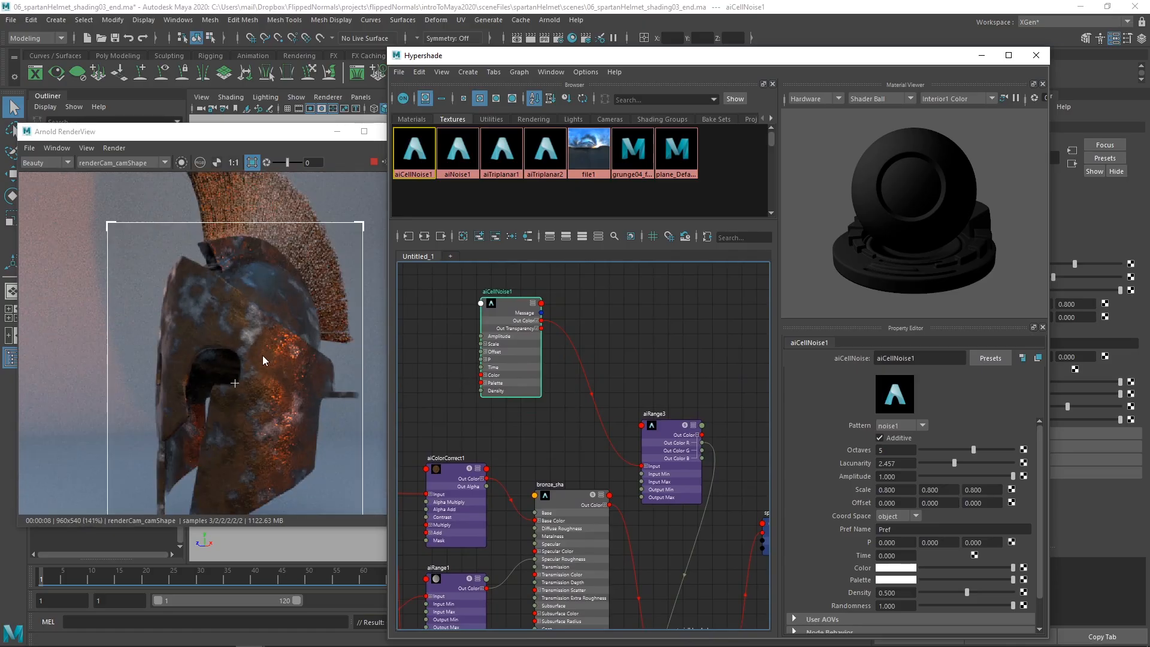
scroll(234, 343, "down", 1)
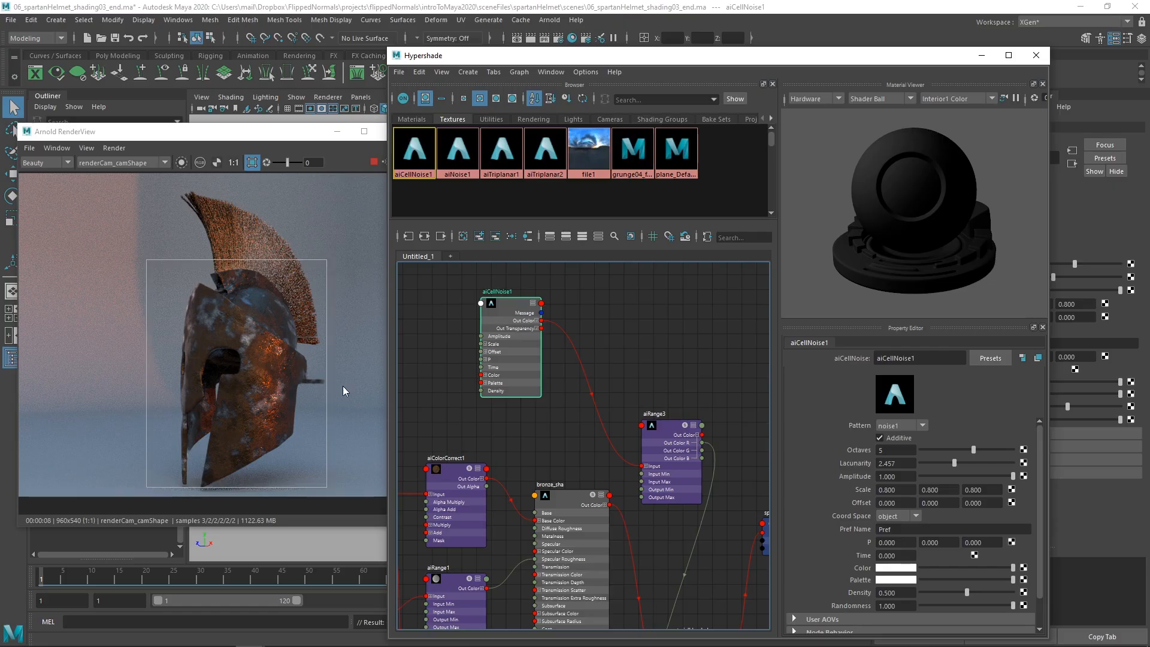
Step: Add a displacementShader node beside aiRange3 and delete the extra shading group created with it
middle_click_drag(615, 408, 560, 393, "alt")
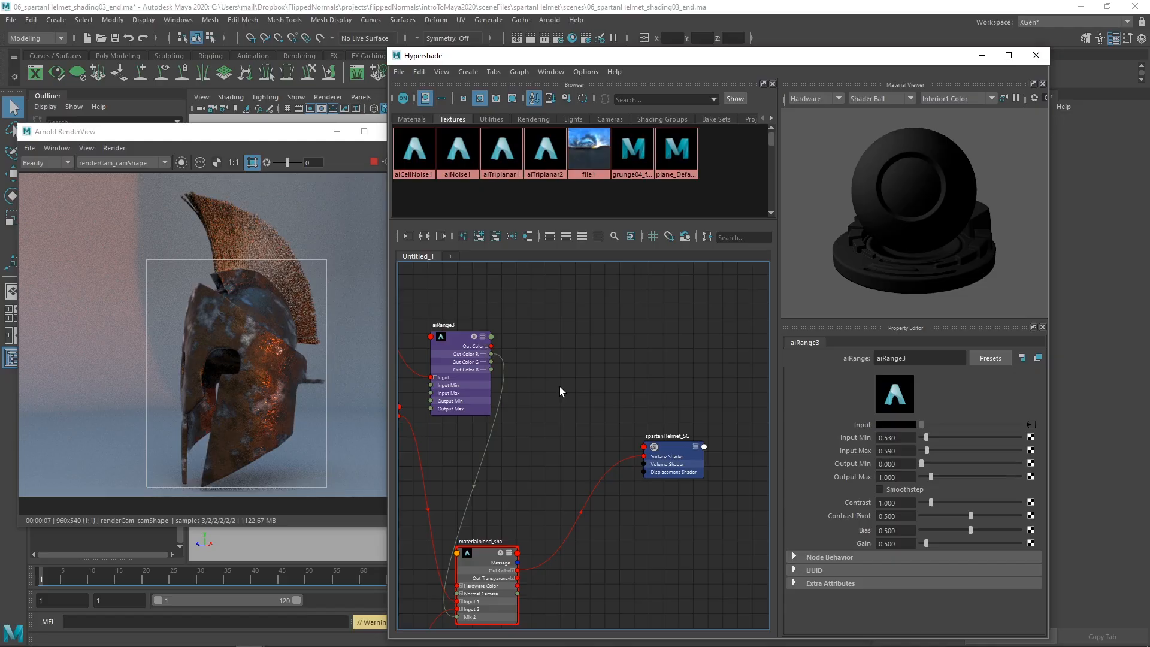
key("Tab")
type("displa")
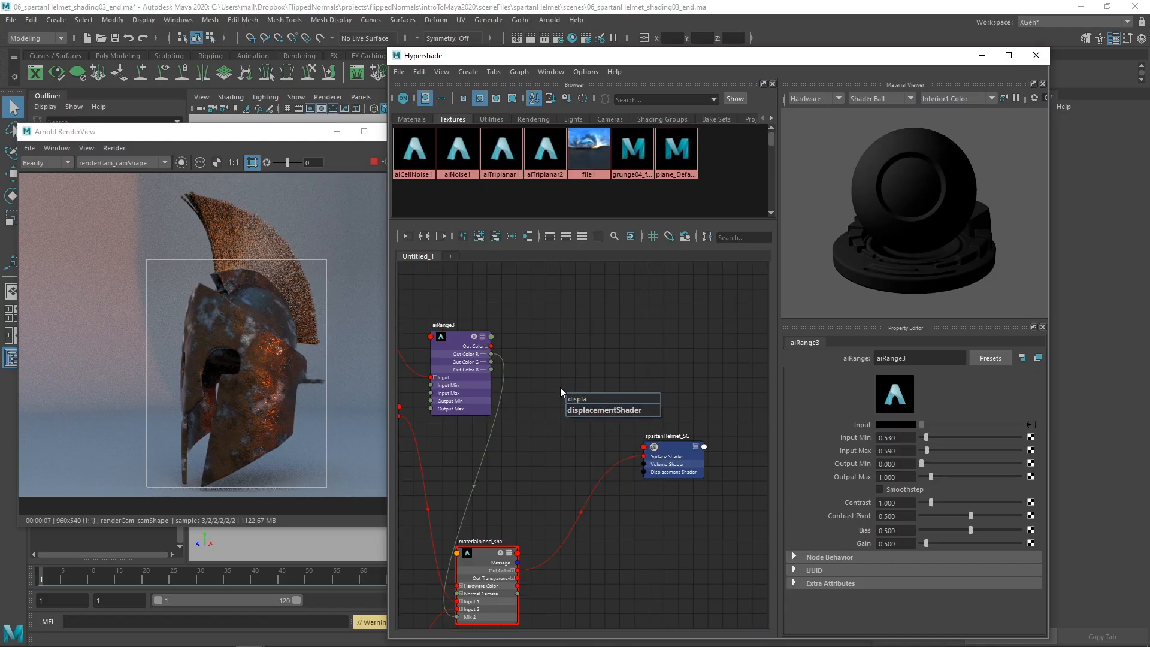
key("Down")
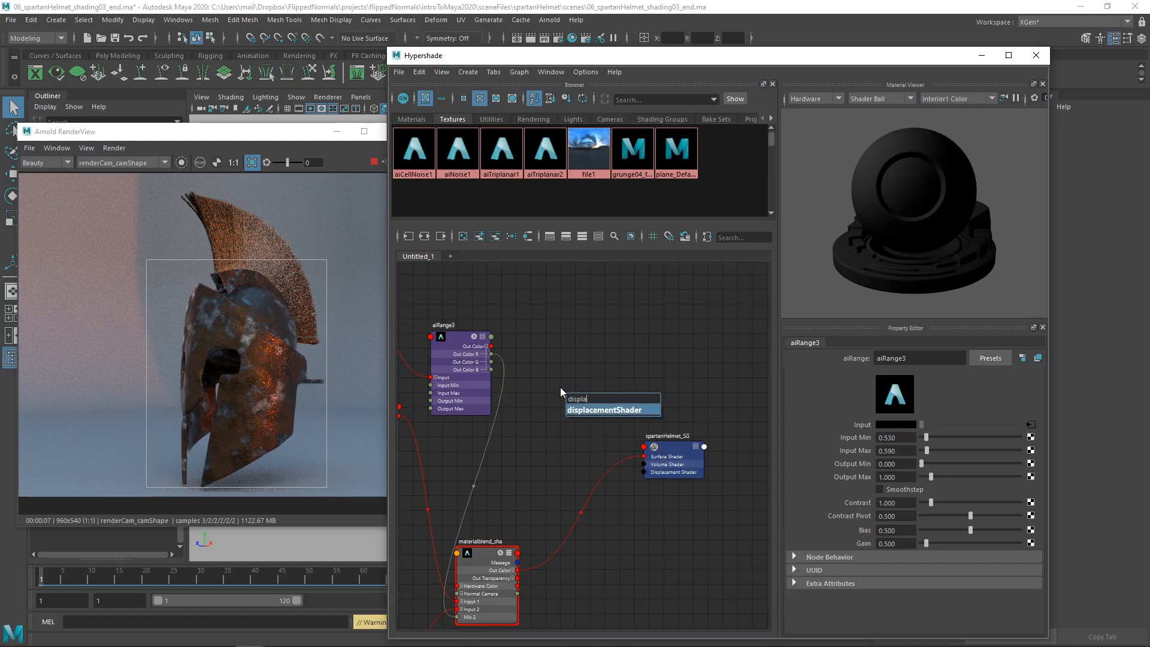
key("Return")
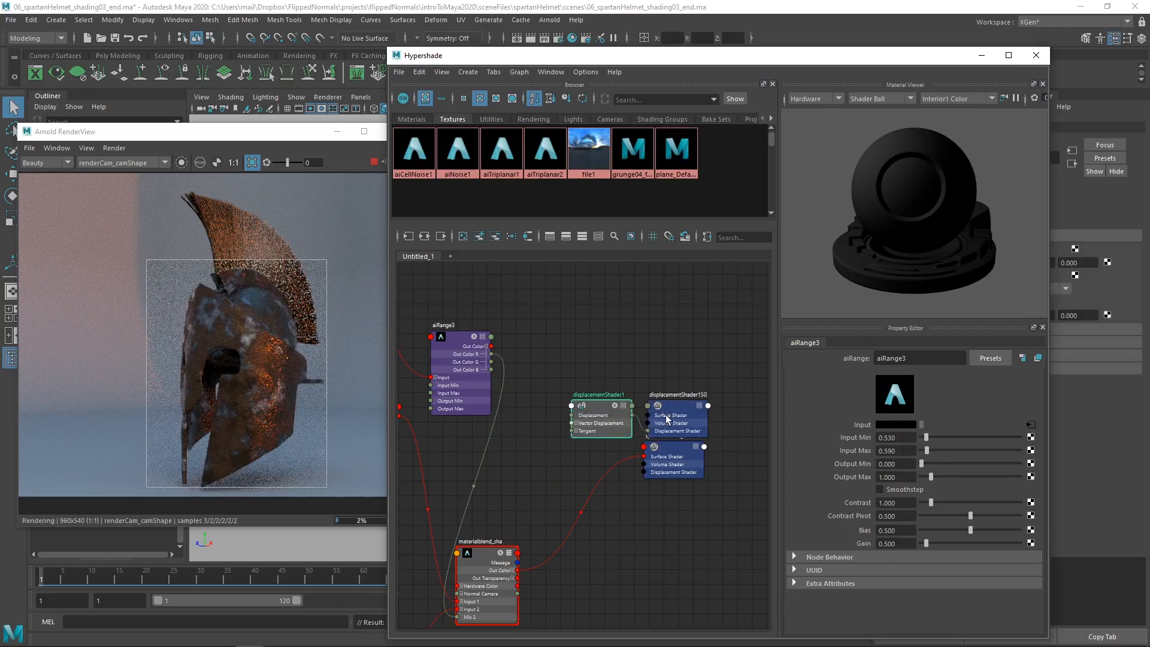
left_click_drag(667, 416, 669, 391)
left_click_drag(594, 409, 581, 400)
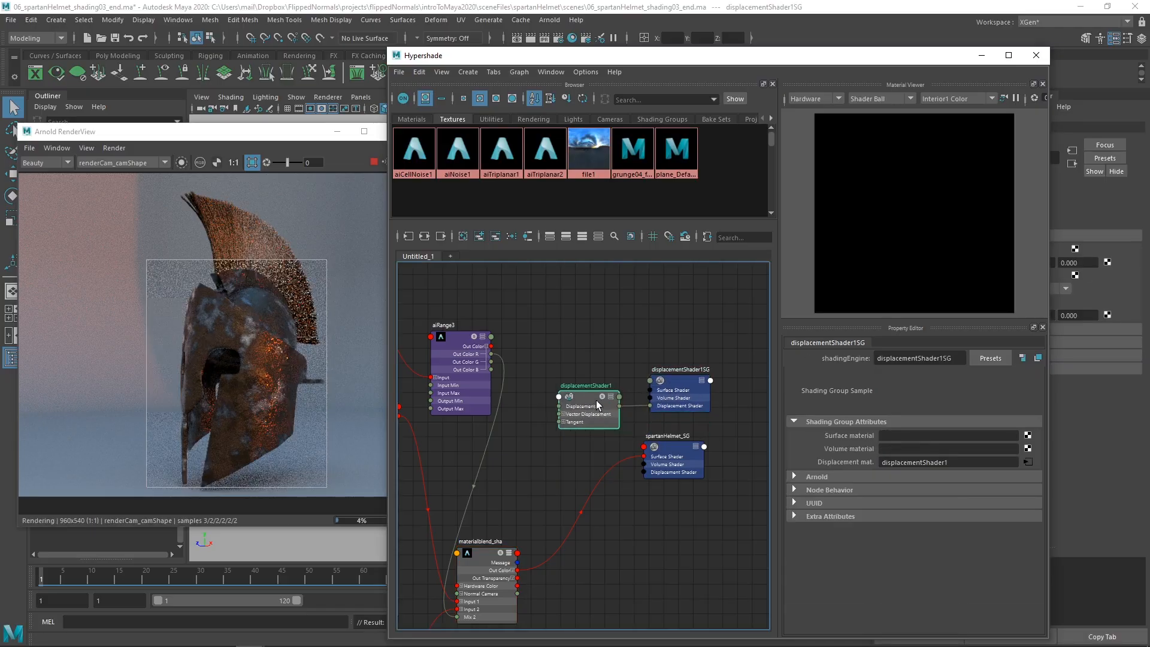
left_click(676, 397)
key("Delete")
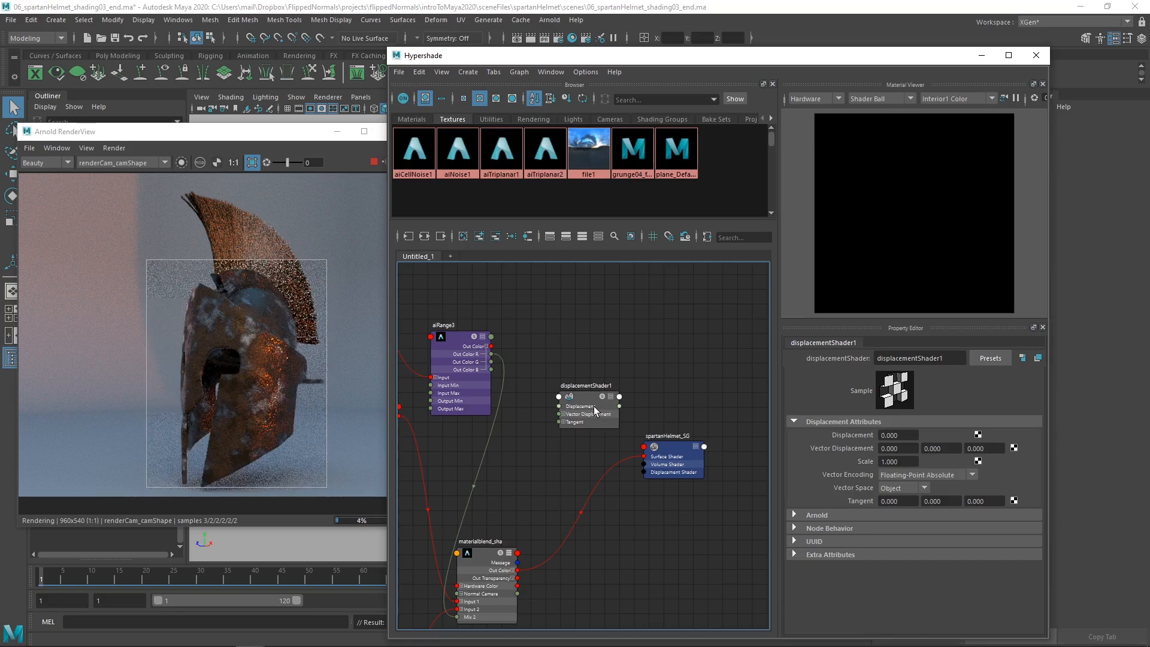
Step: Wire aiRange3's Out Color R through the displacement shader into spartanHelmet_SG's Displacement Shader input, with a displacement scale of 0.1
left_click_drag(595, 411, 642, 473)
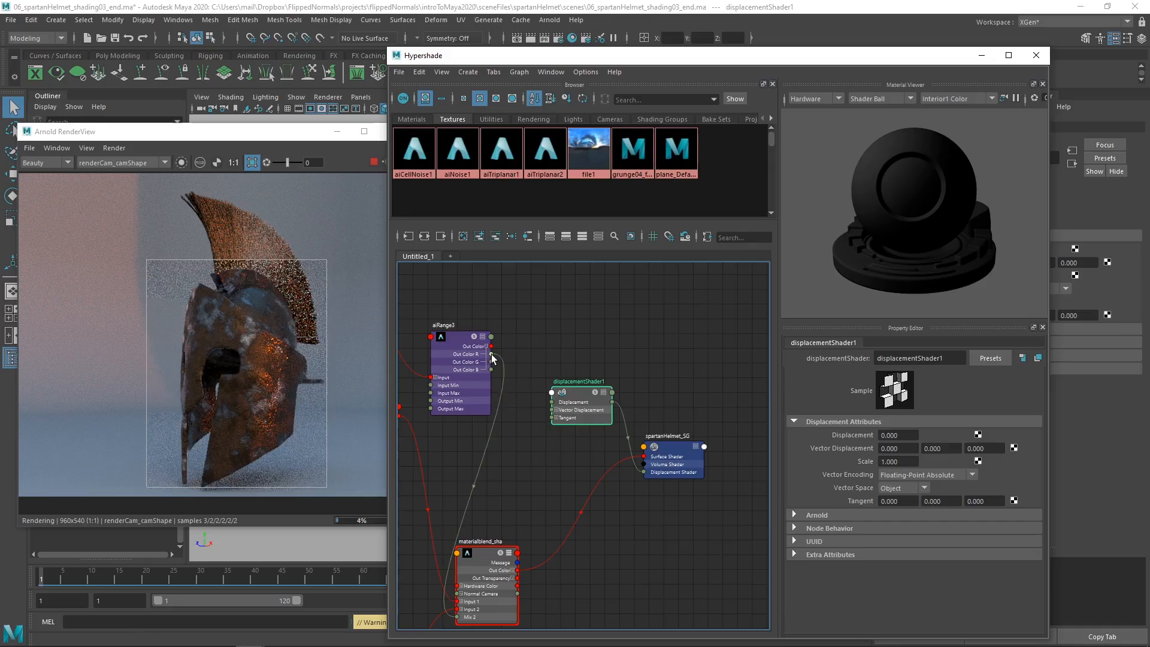
left_click_drag(527, 356, 551, 401)
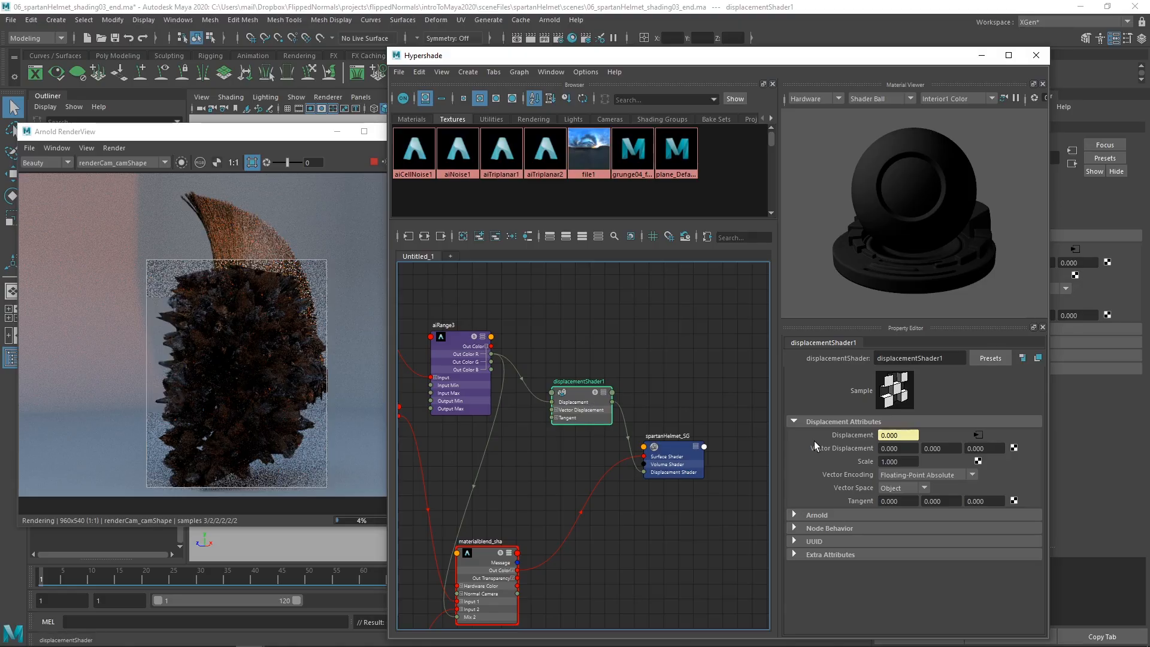
left_click(909, 462)
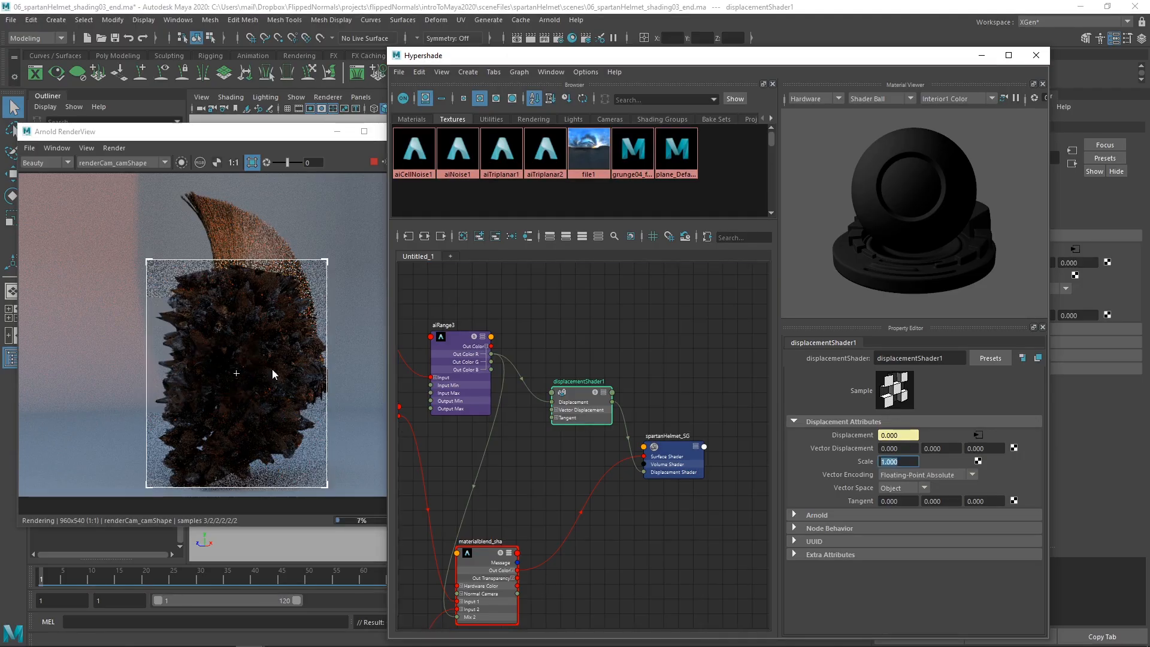
type("0.1")
key("Return")
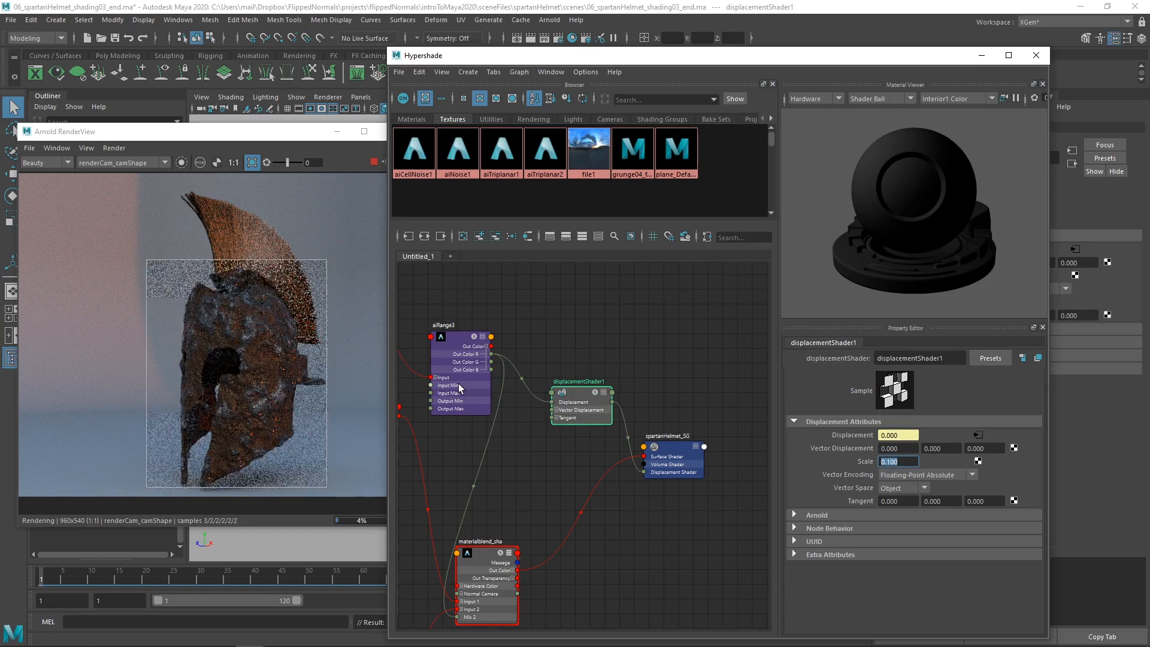
Step: Enable Smoothstep on aiRange3 and inspect the displaced helmet surface in the render
left_click(459, 363)
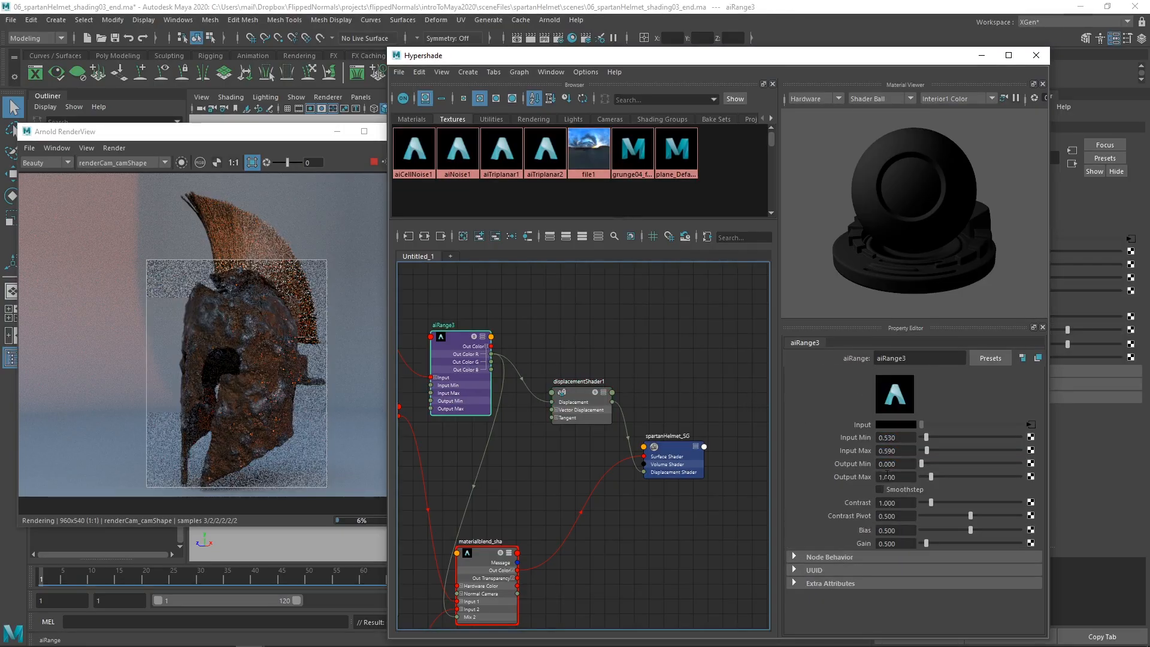
left_click(903, 490)
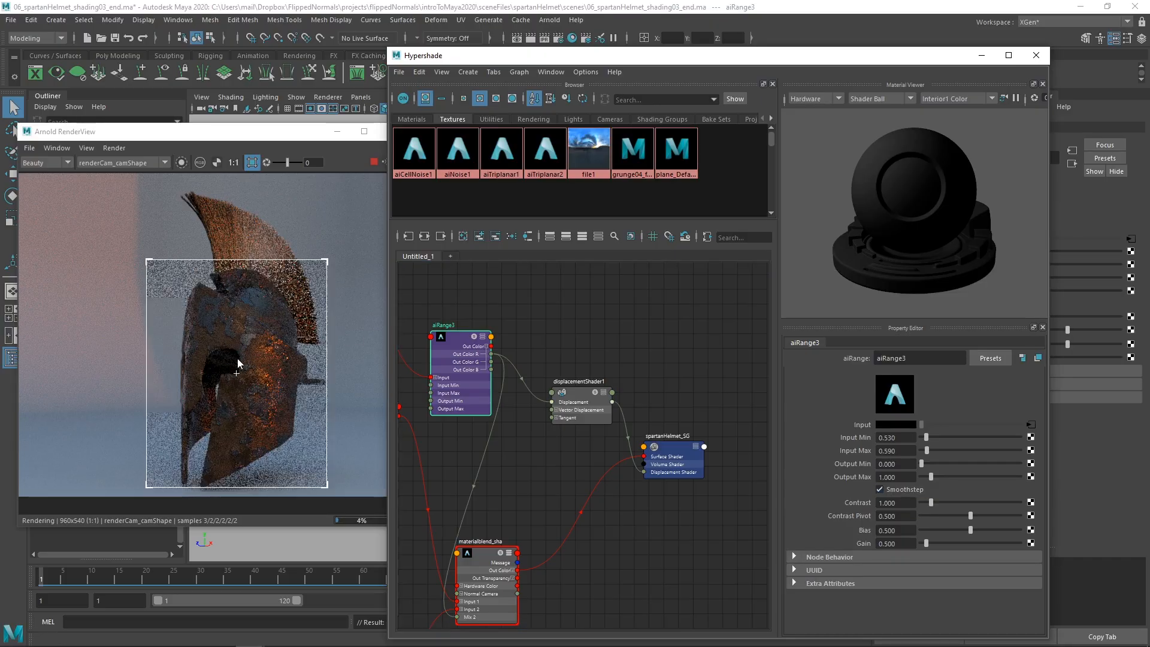
scroll(238, 354, "up", 1)
scroll(252, 348, "down", 1)
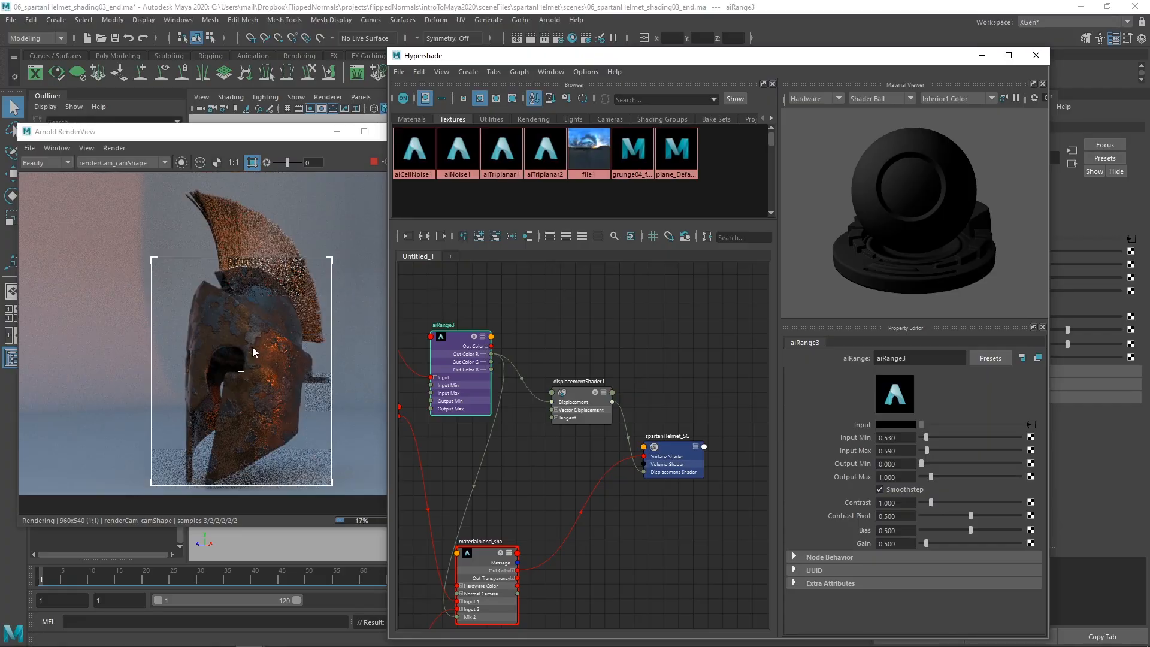
scroll(253, 347, "up", 1)
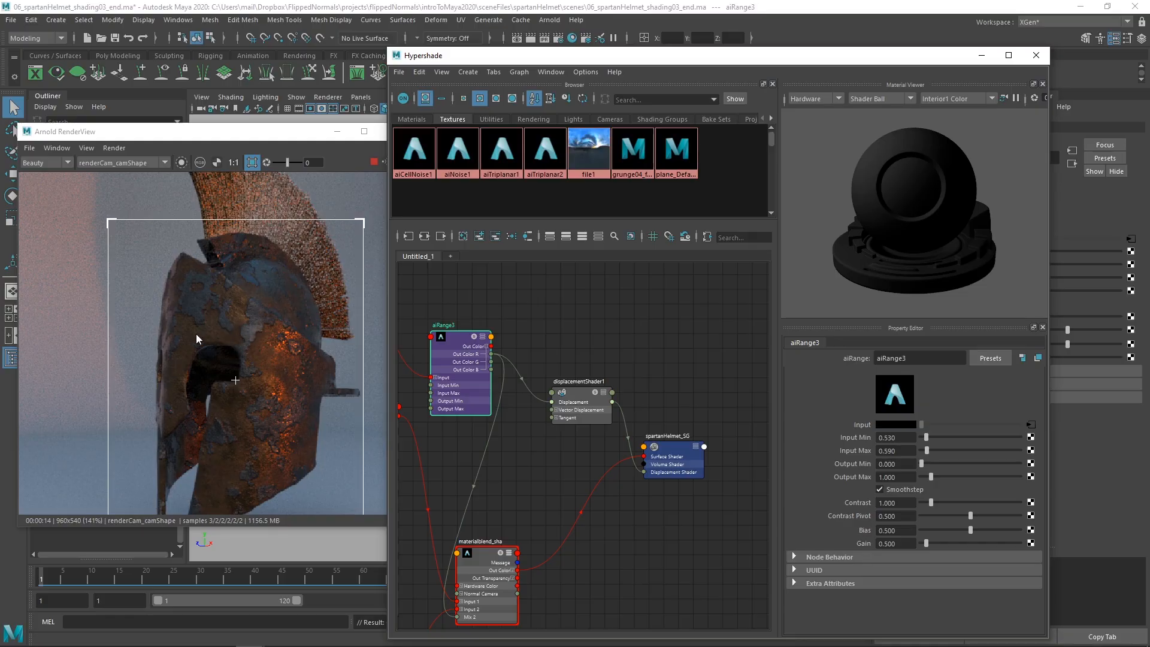
scroll(196, 333, "down", 1)
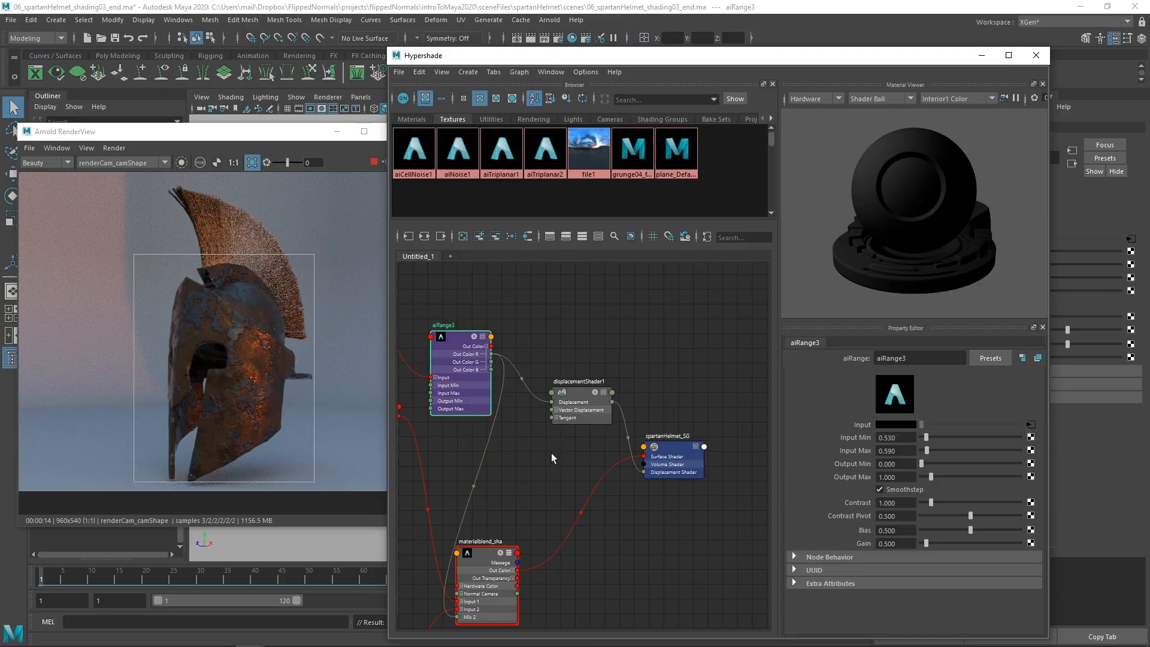
Step: Make room in the graph by shifting displacementShader1 and add a reverse node above it
middle_click_drag(551, 453, 547, 473, "alt")
left_click_drag(566, 433, 588, 425)
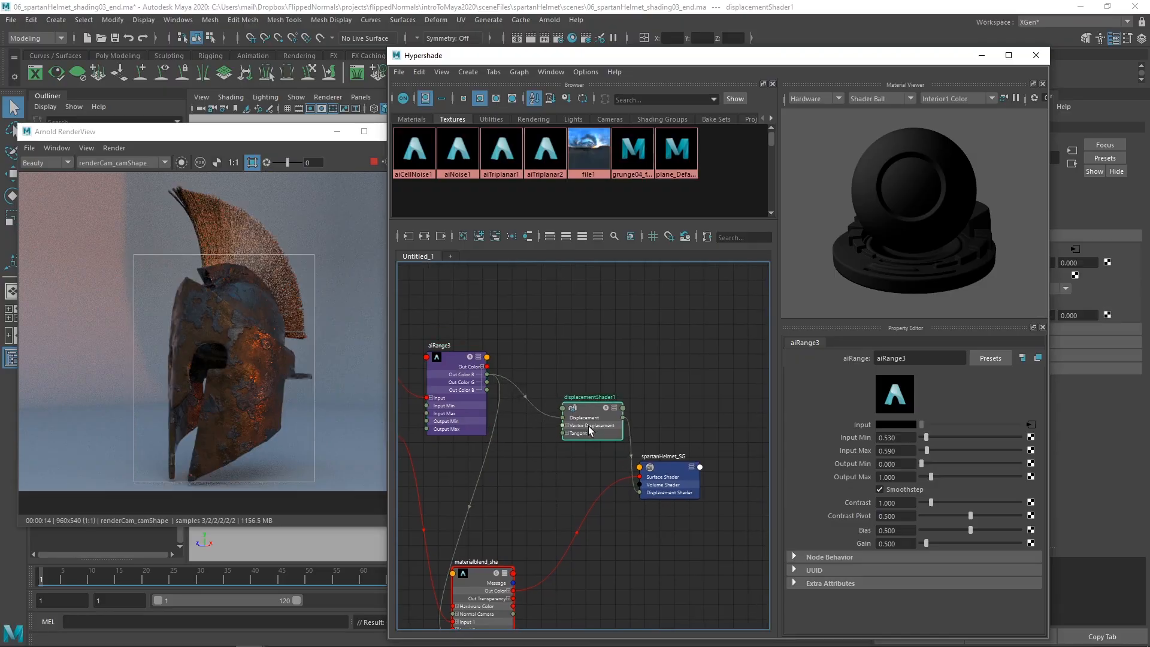
left_click(546, 372)
key("Tab")
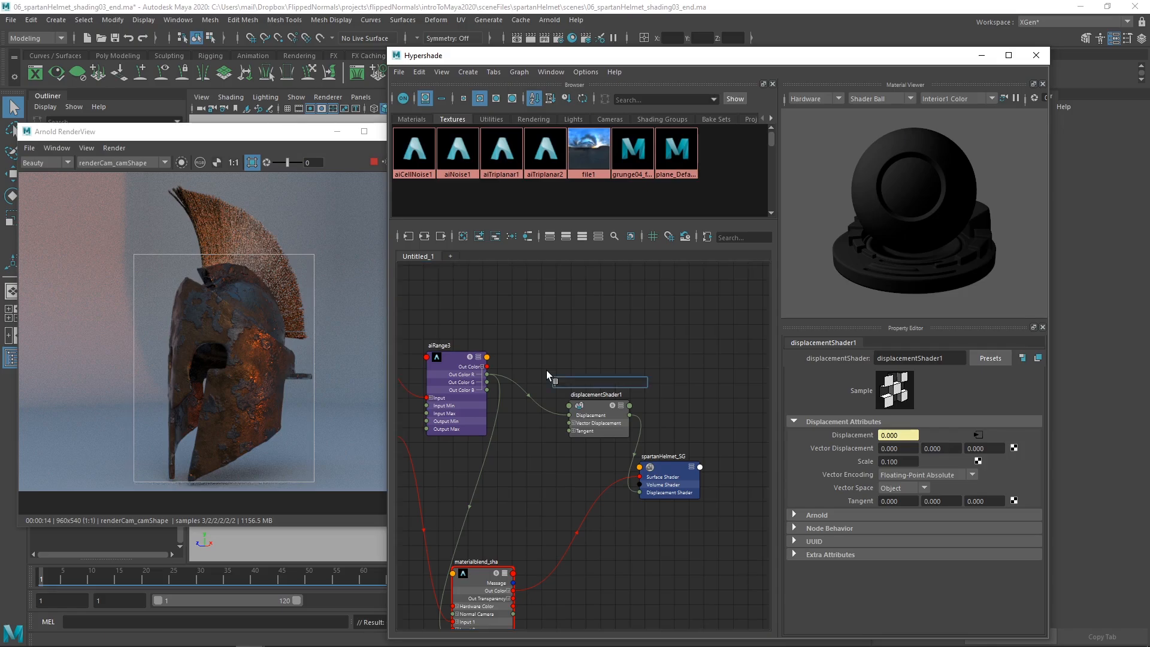
type("in")
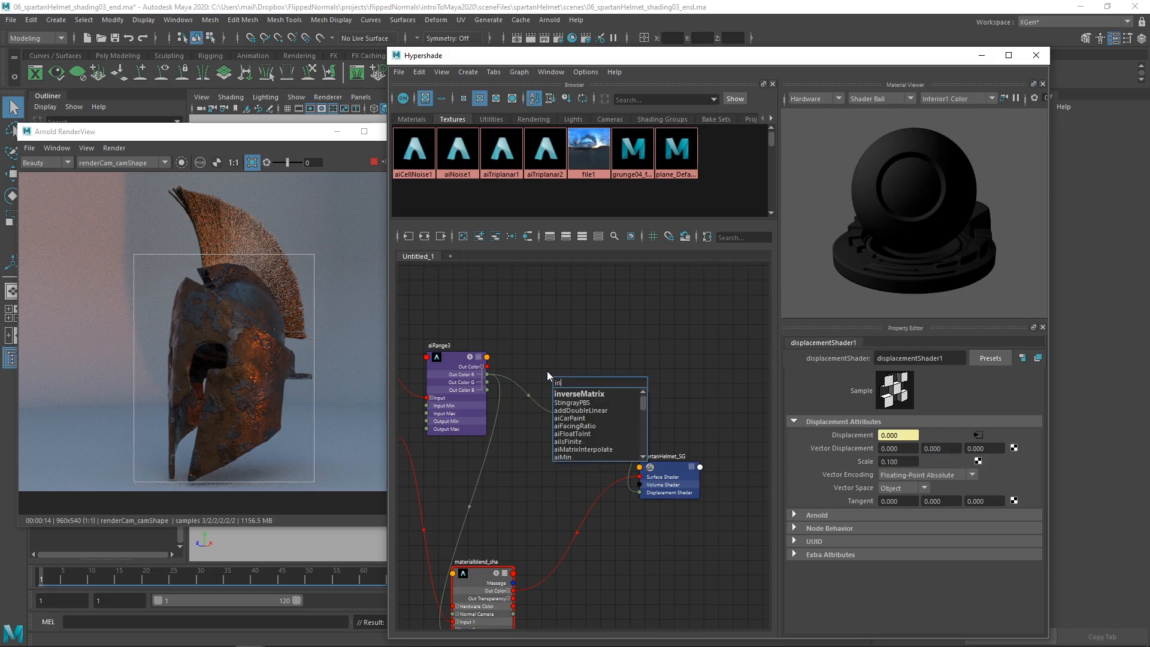
key("BackSpace")
key("BackSpace")
type("reve")
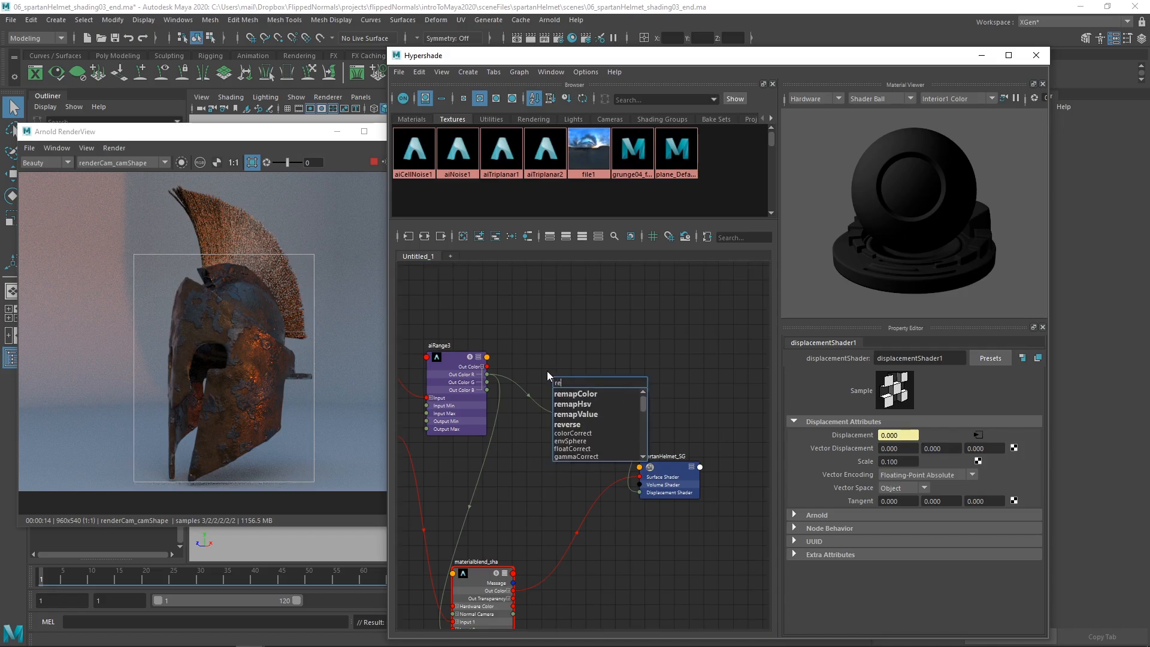
key("BackSpace")
key("BackSpace")
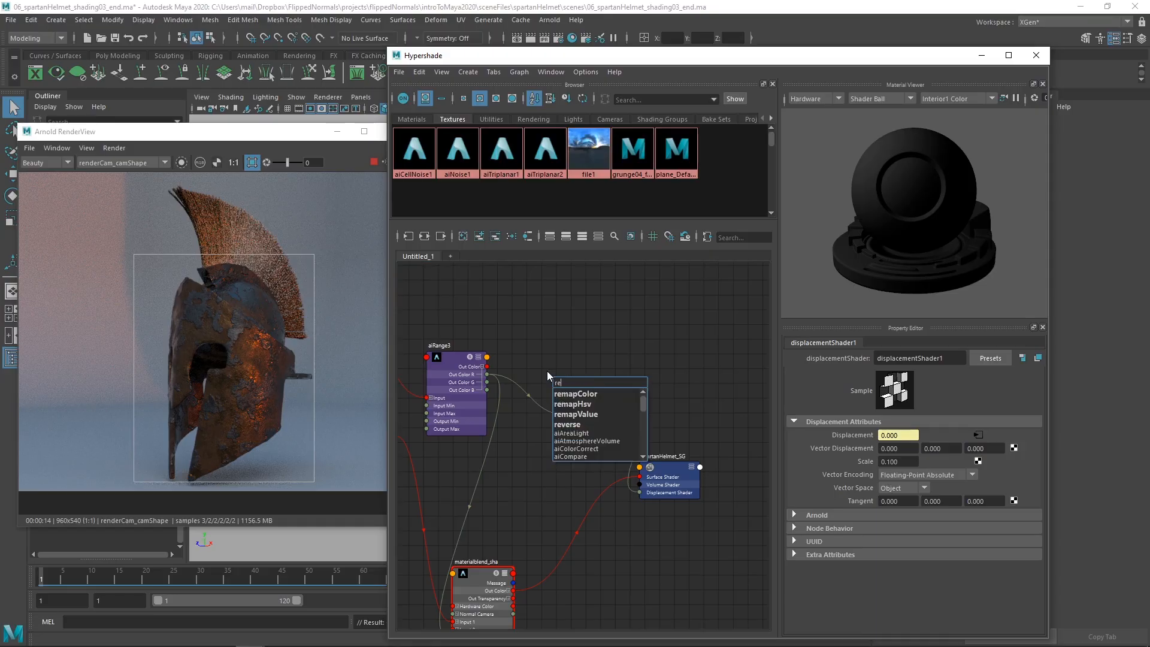
key("Down")
key("Down")
key("Down")
key("Down")
type("ve")
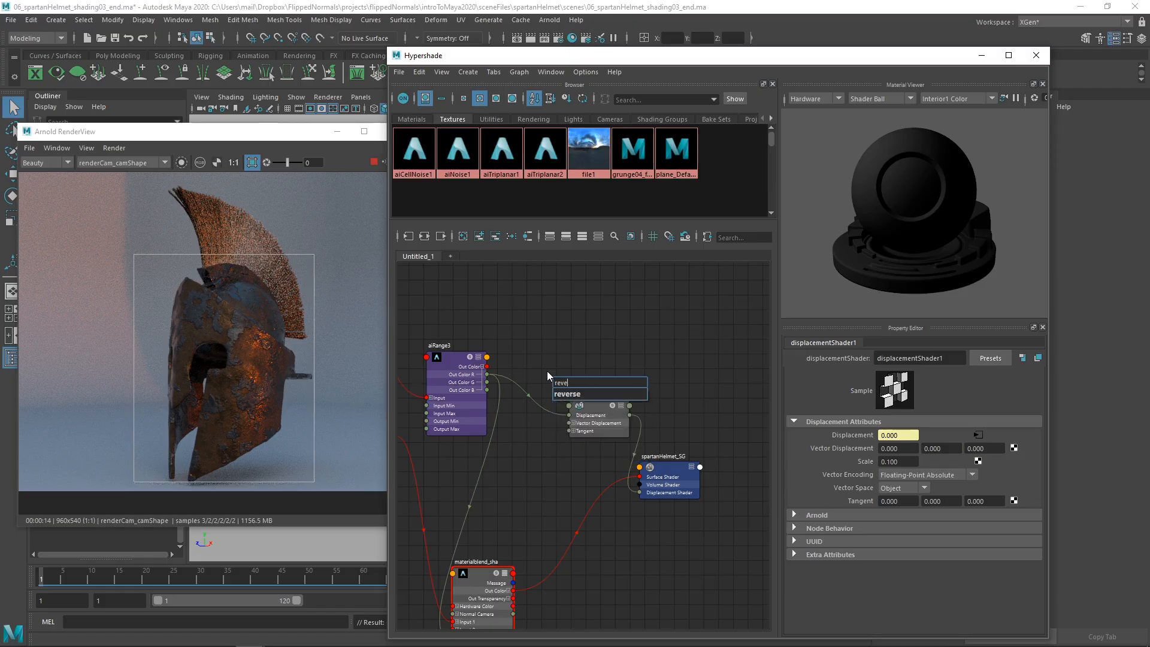
key("Down")
key("Return")
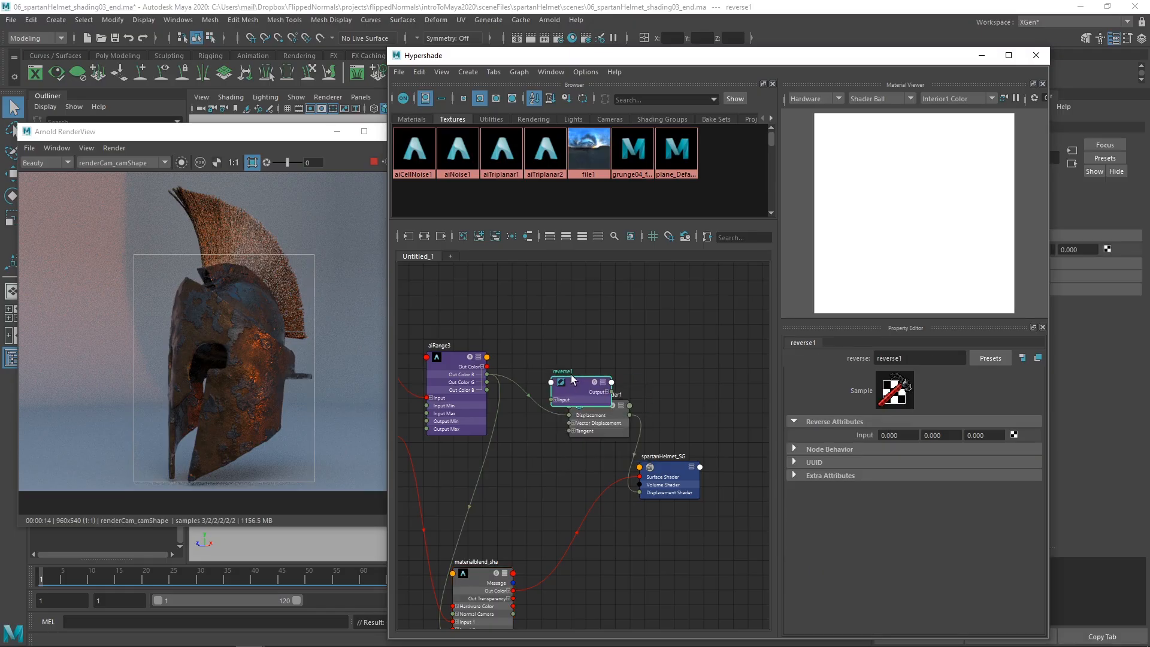
left_click_drag(572, 379, 575, 369)
Step: Stop the live render and connect aiRange3's Out Color R to Input X of the reverse node
scroll(528, 369, "up", 3)
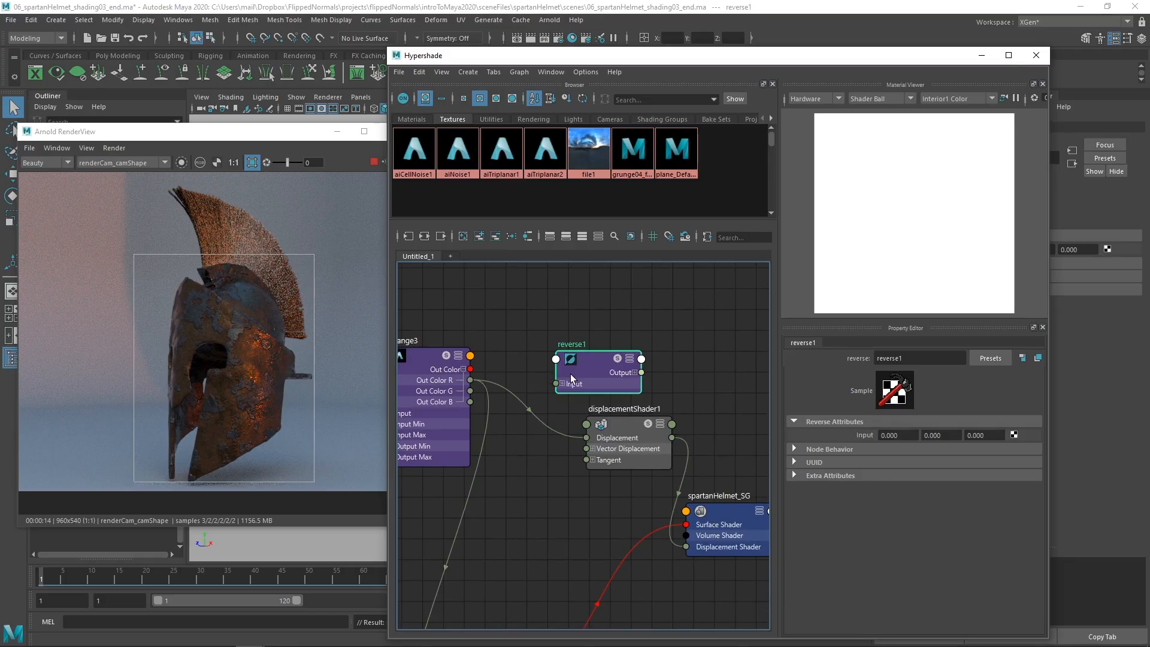
middle_click_drag(522, 376, 534, 379, "alt")
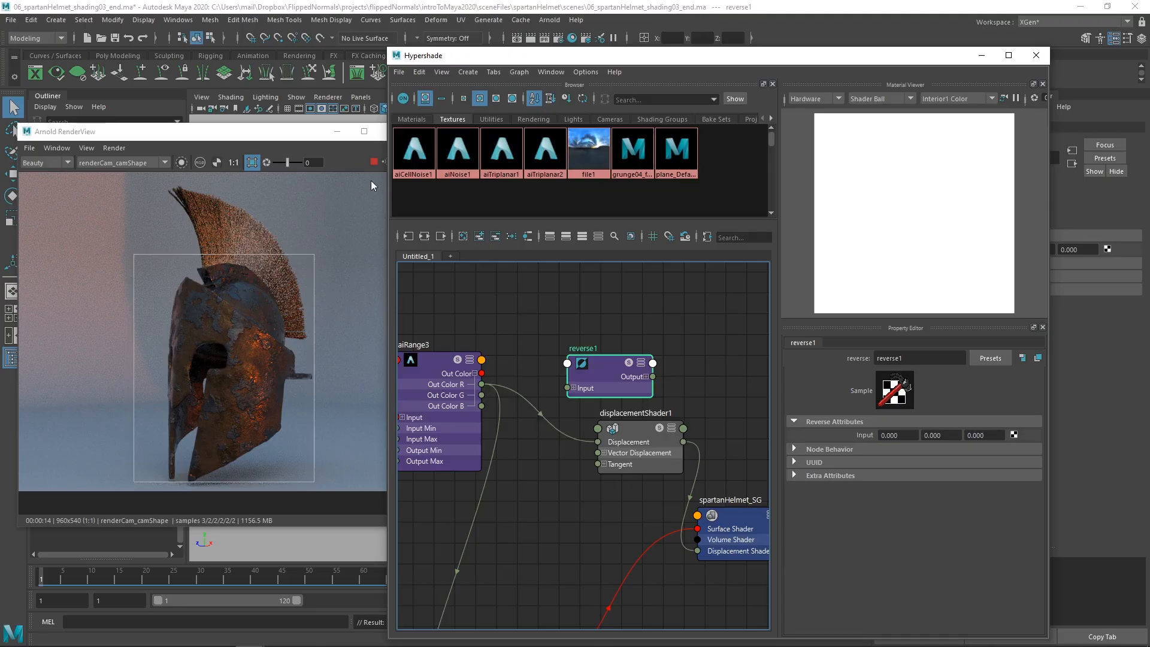
left_click(367, 168)
left_click(546, 359)
left_click_drag(486, 387, 568, 399)
left_click(574, 388)
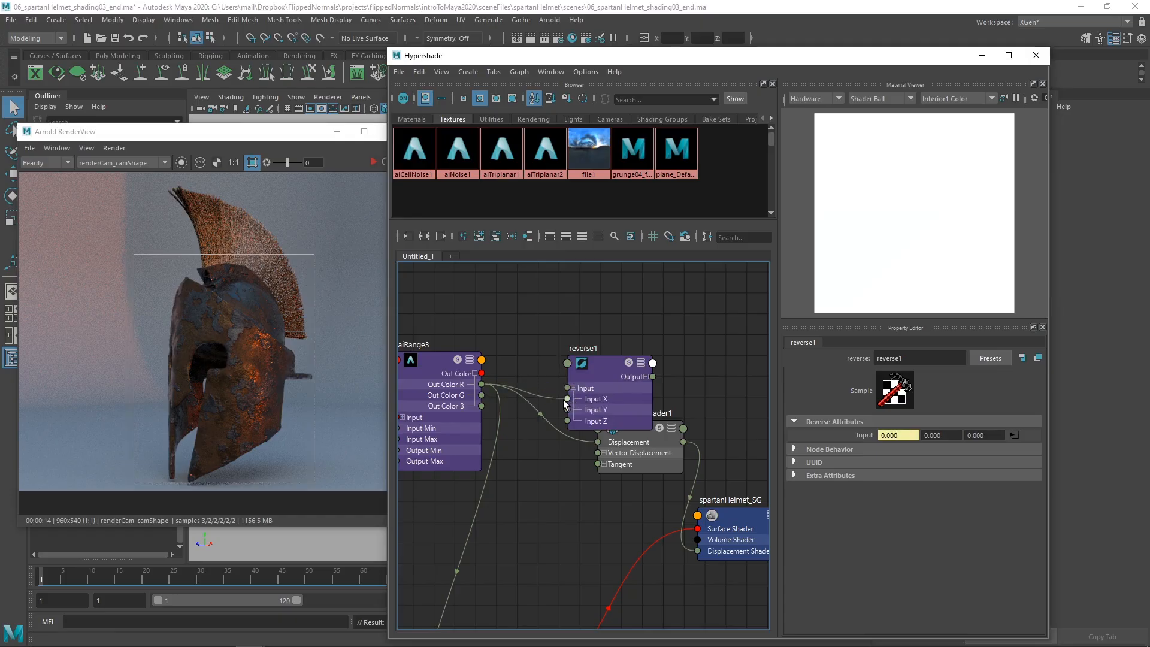
Step: Connect the reverse node's Output X to displacementShader1's Displacement input and space the two nodes apart
middle_click_drag(690, 394, 636, 392, "alt")
left_click_drag(594, 443, 662, 451)
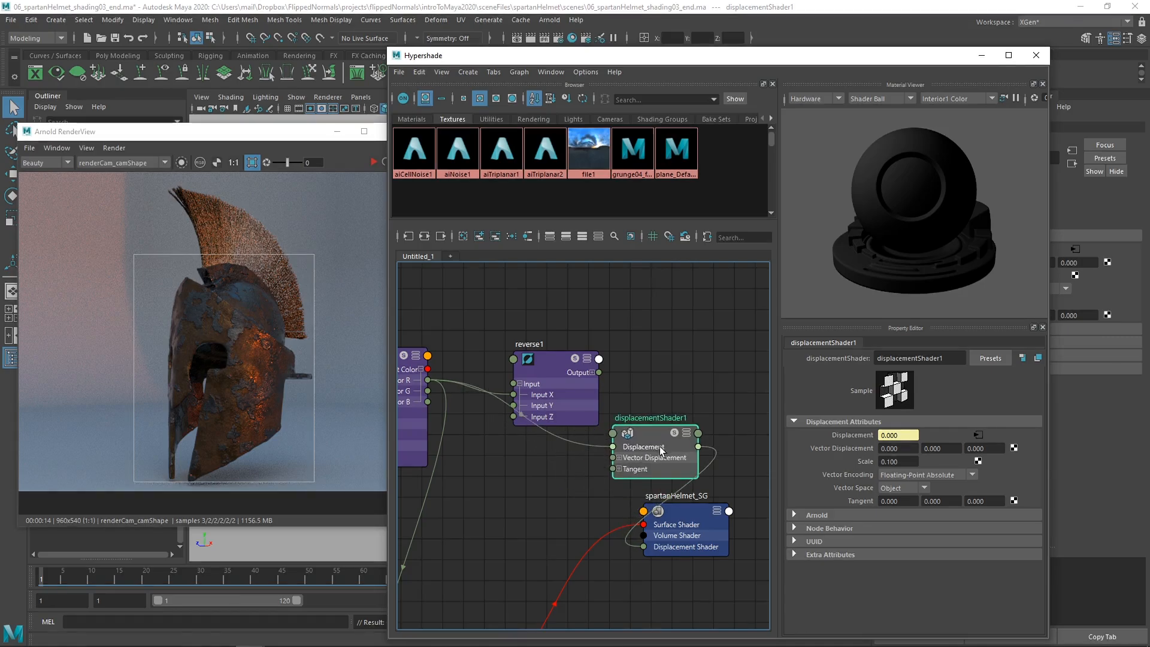
left_click(592, 372)
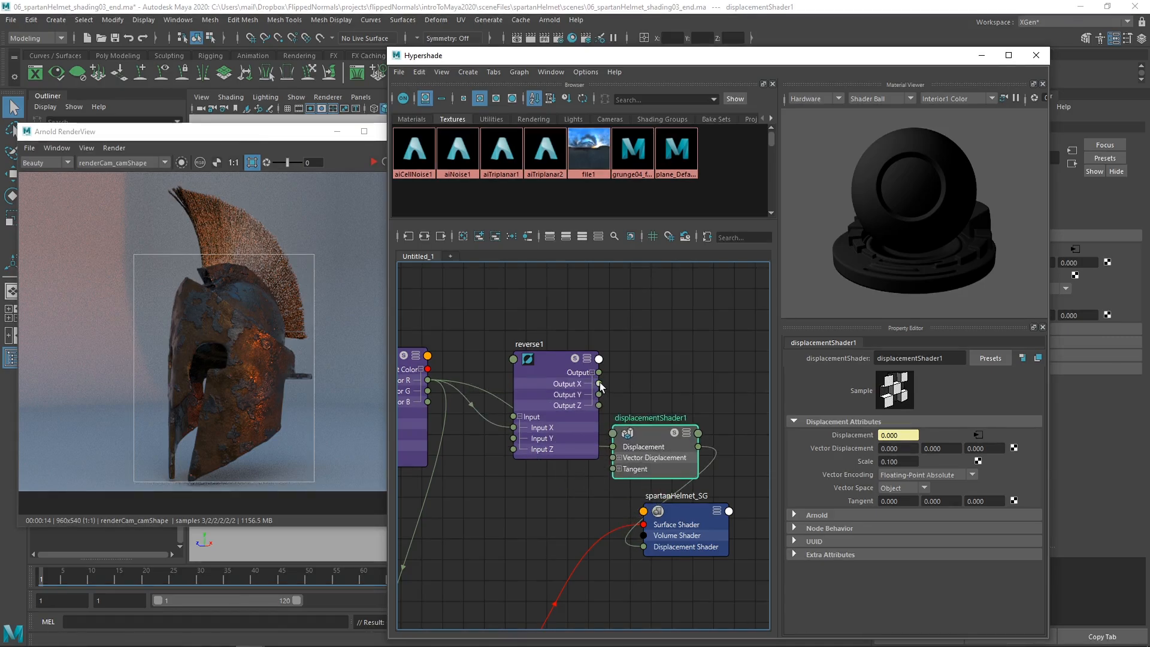
left_click_drag(598, 384, 621, 447)
left_click_drag(545, 372, 520, 339)
left_click_drag(641, 433, 655, 380)
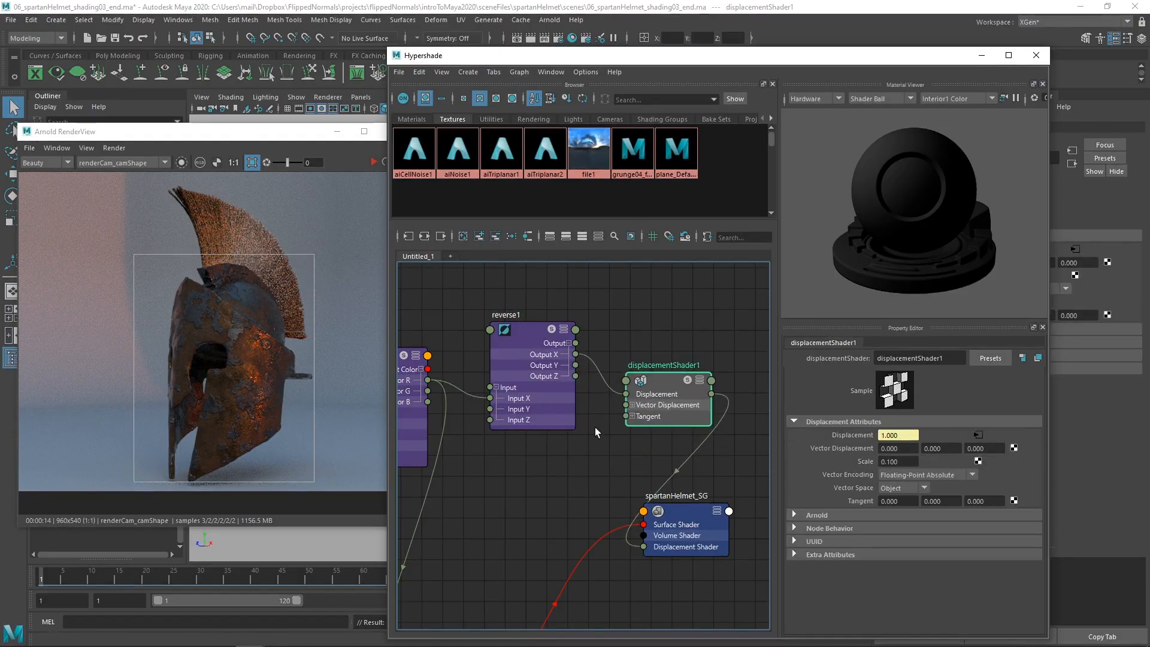
Step: Restart the live Arnold render to check the helmet surface with the reversed displacement
middle_click_drag(595, 431, 600, 444, "alt")
left_click(519, 448)
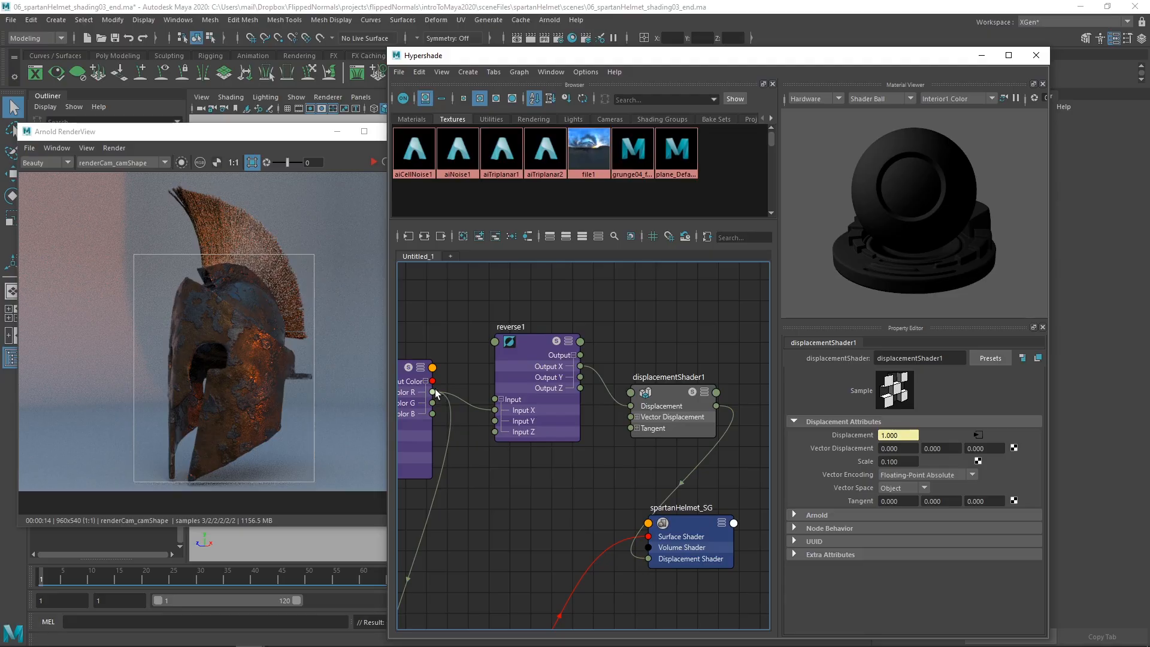
middle_click_drag(436, 394, 466, 411, "alt")
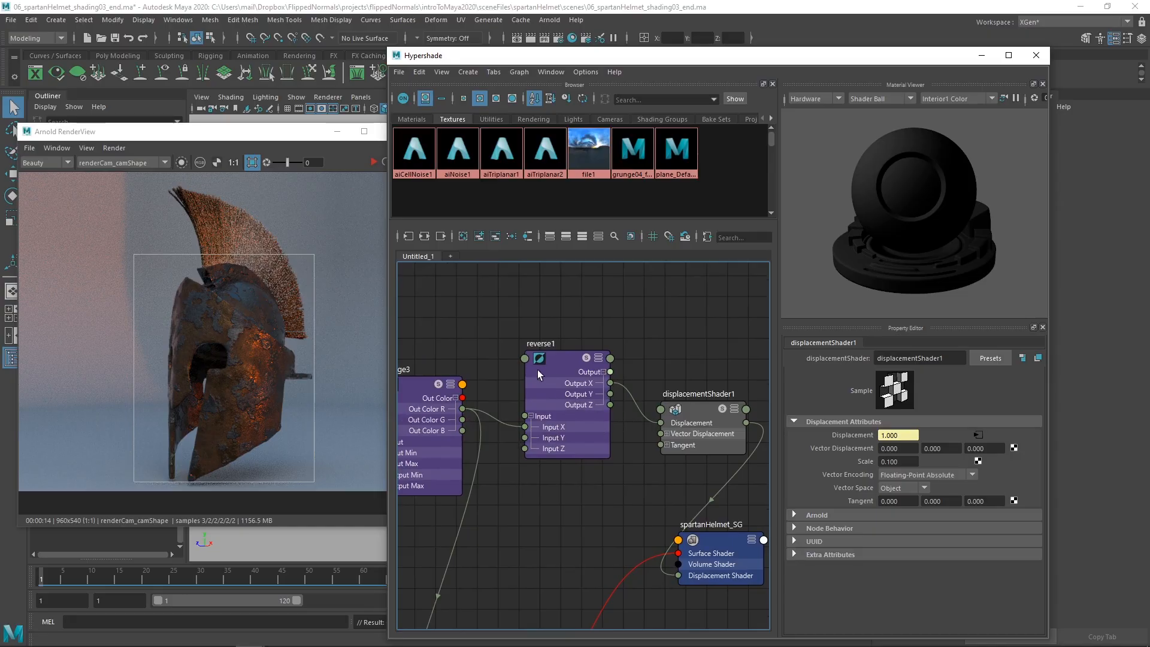
left_click(373, 164)
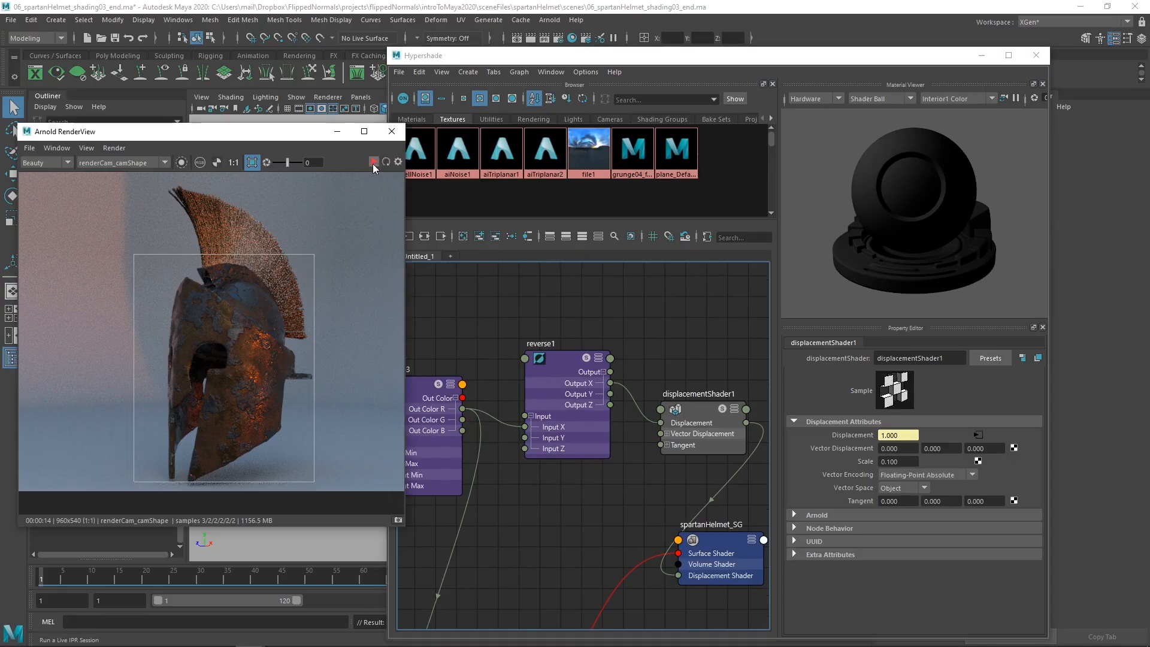
left_click(373, 164)
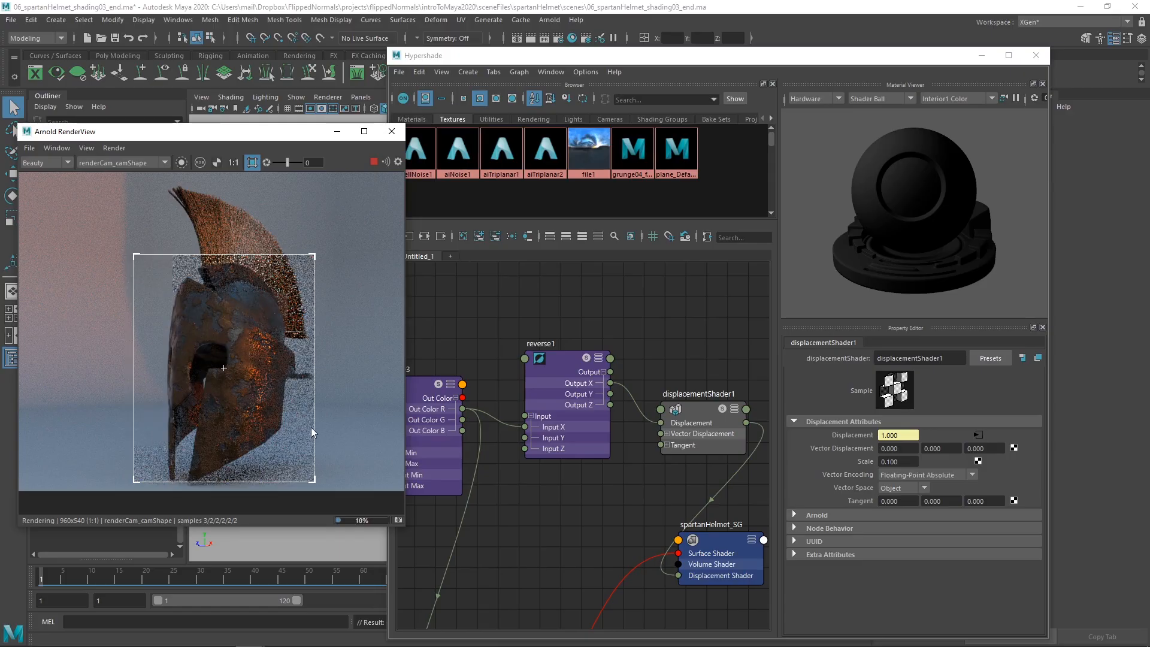
Step: Clear the Hypershade off the viewport and set the main helmet mesh's Arnold subdivision iterations to 2
left_click_drag(562, 63, 669, 318)
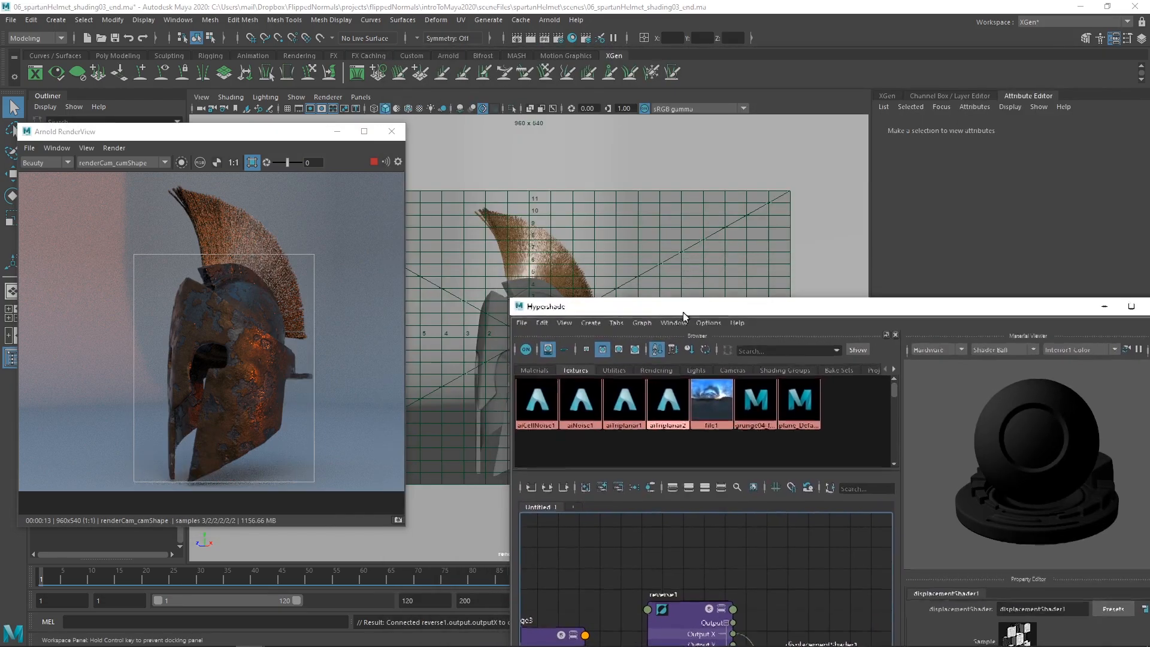
left_click(495, 326)
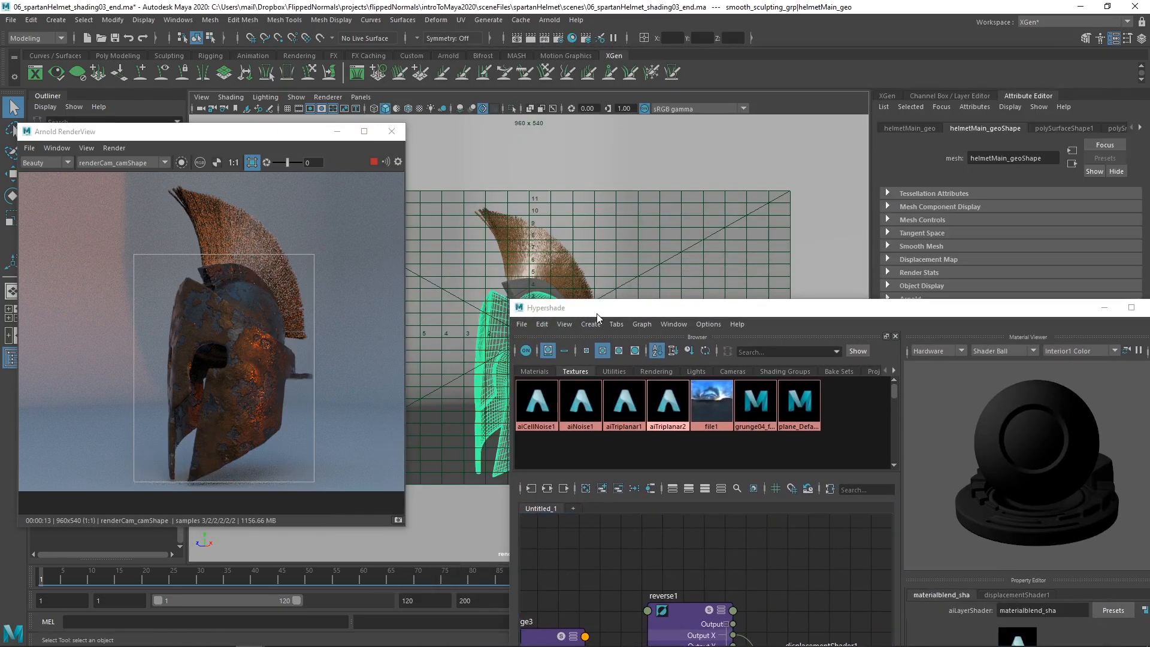
left_click_drag(597, 314, 296, 412)
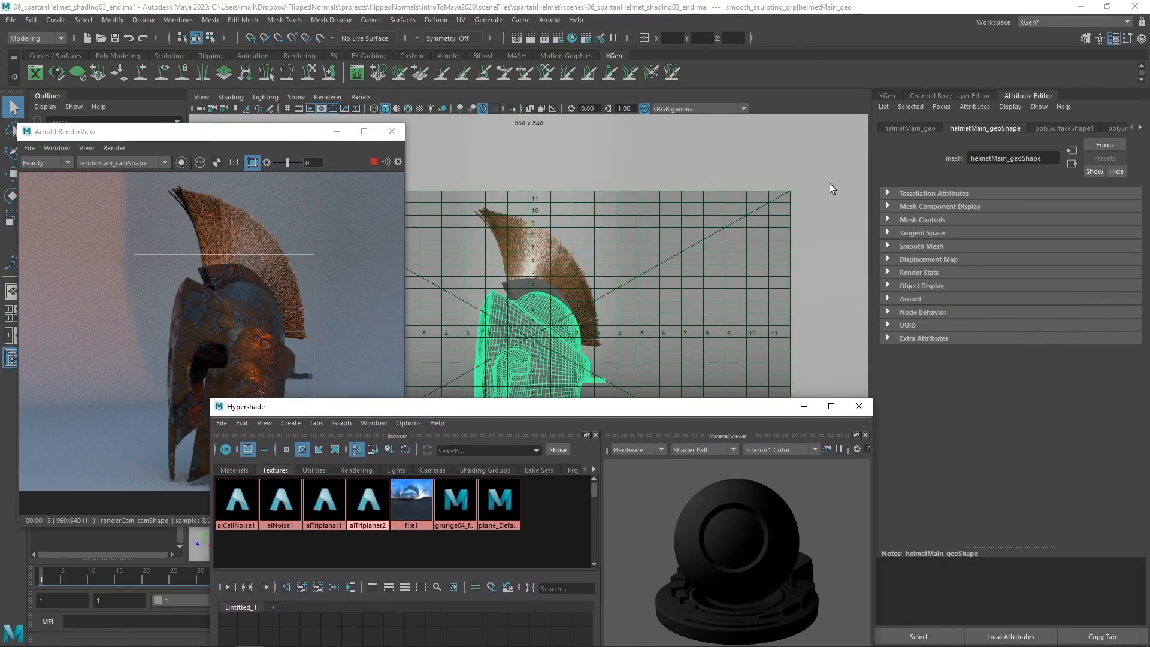
left_click(998, 132)
left_click(908, 299)
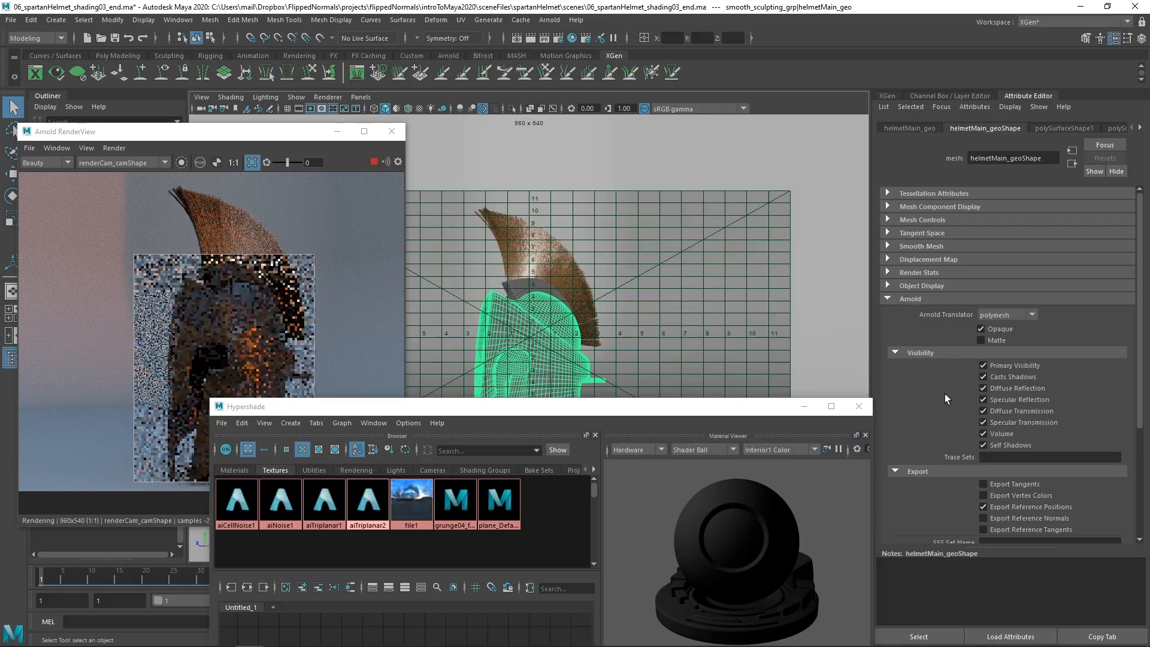
left_click(921, 353)
left_click(922, 366)
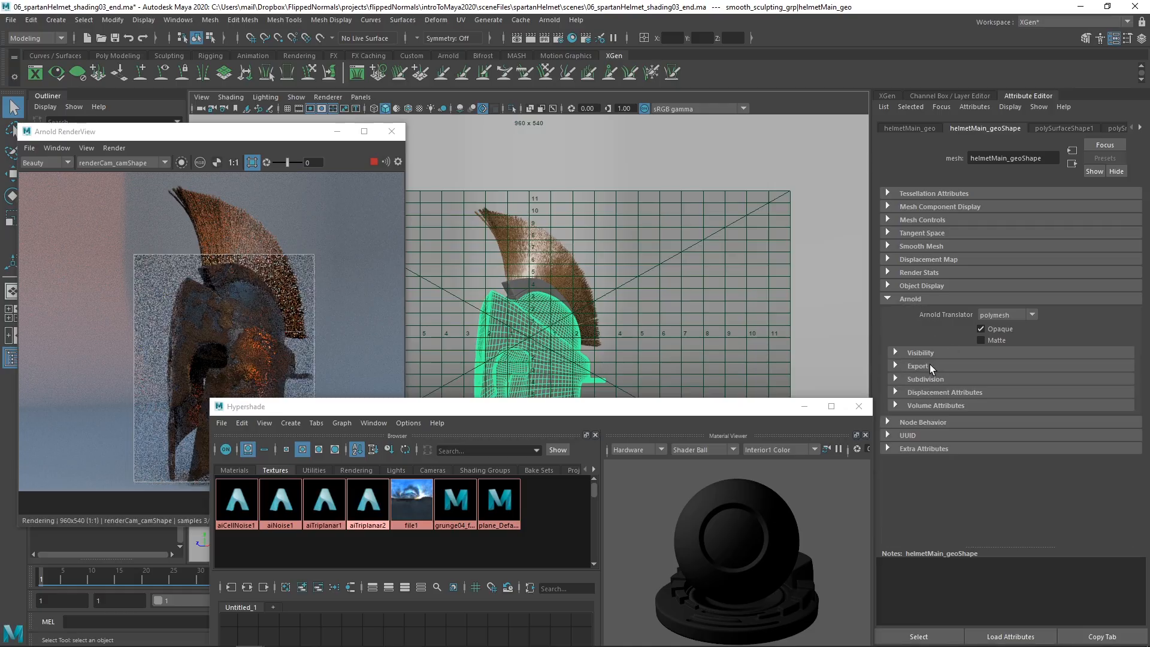
left_click(927, 379)
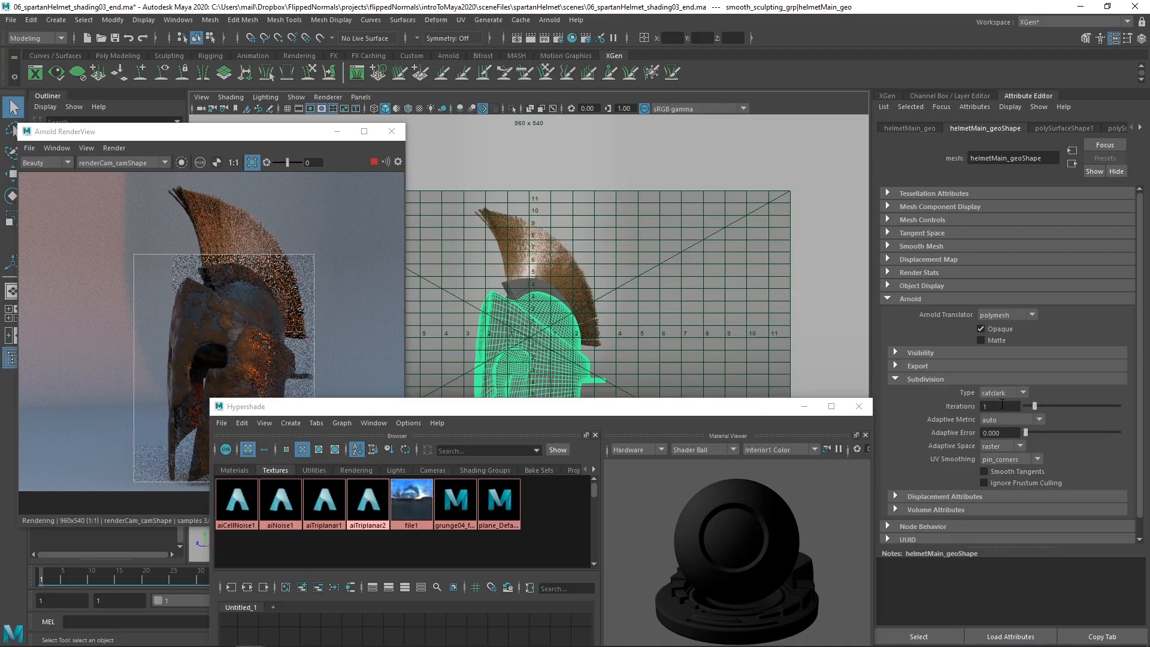
left_click(1002, 406)
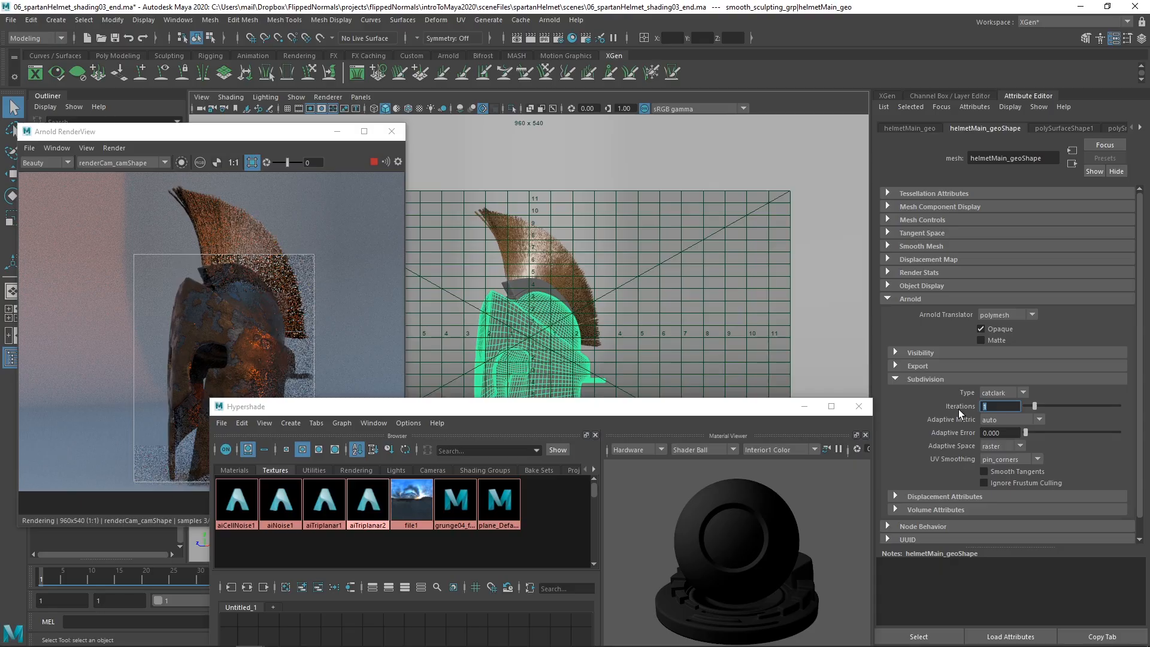
type("2")
key("Return")
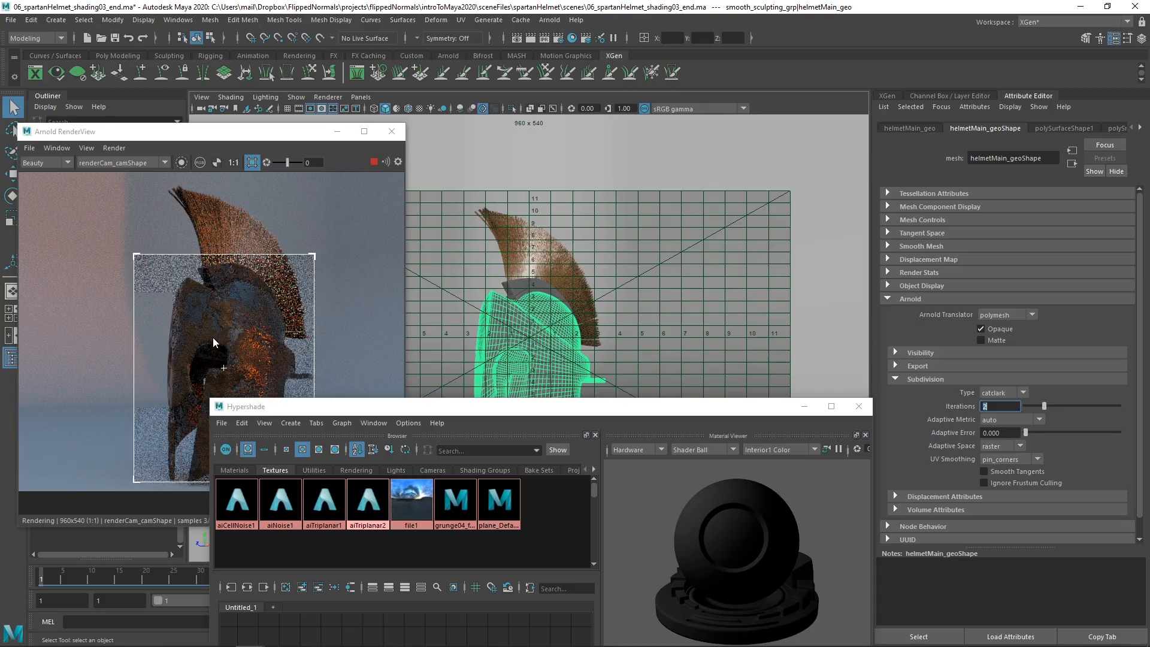
Step: Set the Arnold subdivision iterations of the head piece beneath the crest to 2 and bring the shading graph back into view
left_click(515, 286)
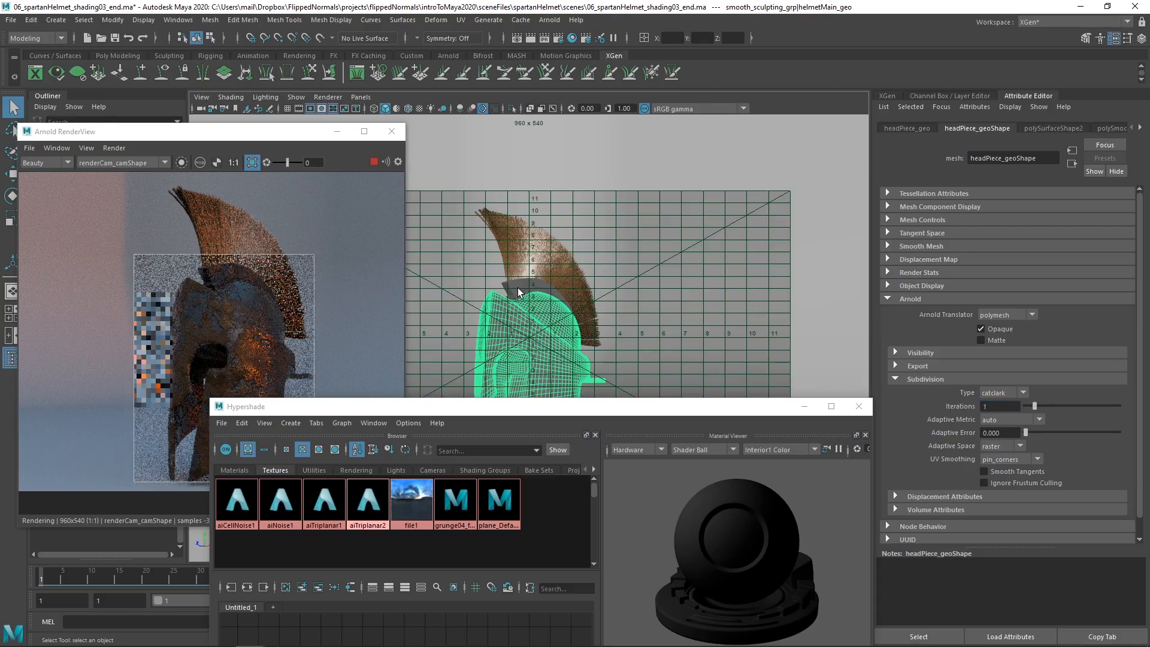
left_click_drag(995, 407, 962, 407)
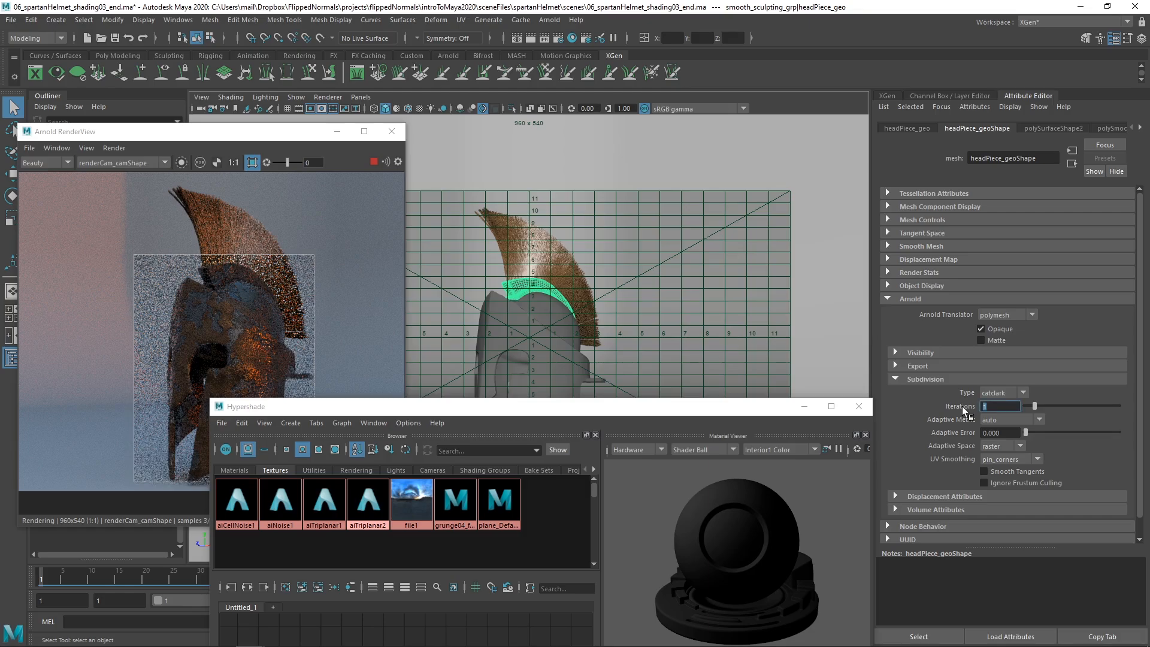
type("2")
key("Return")
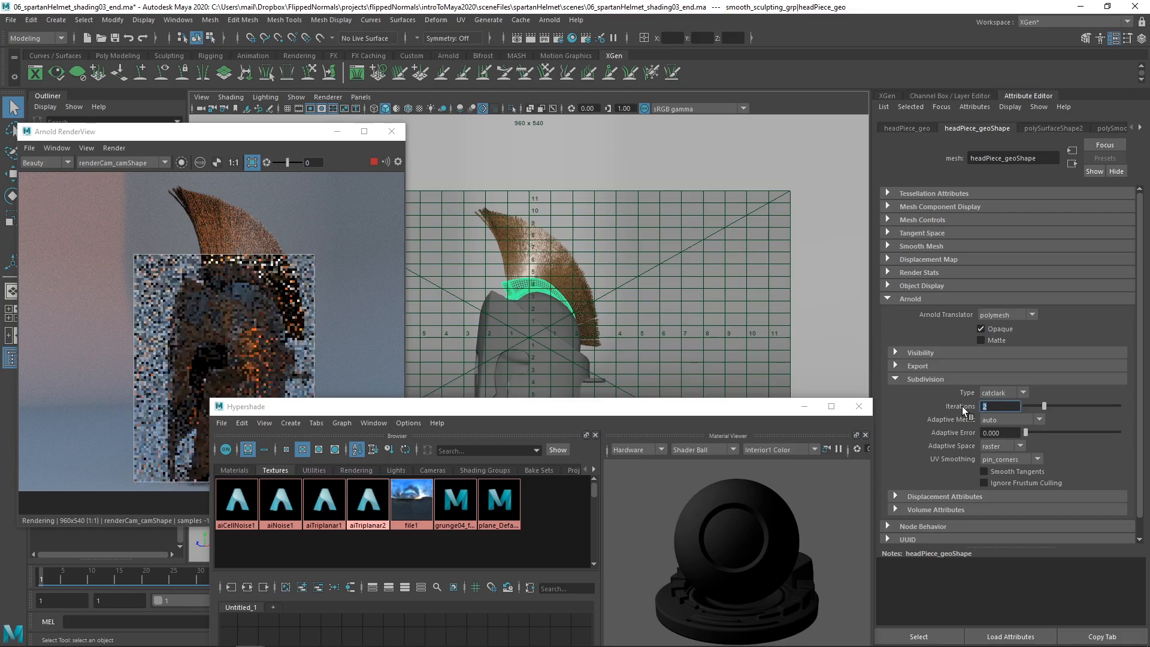
left_click_drag(393, 413, 551, 208)
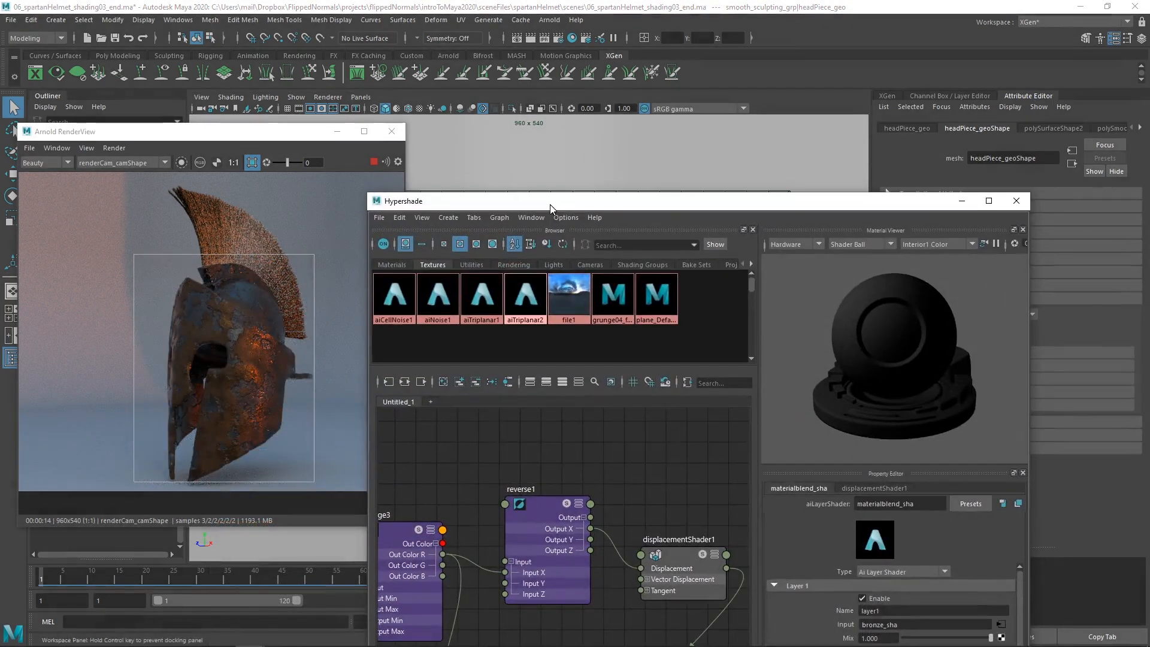